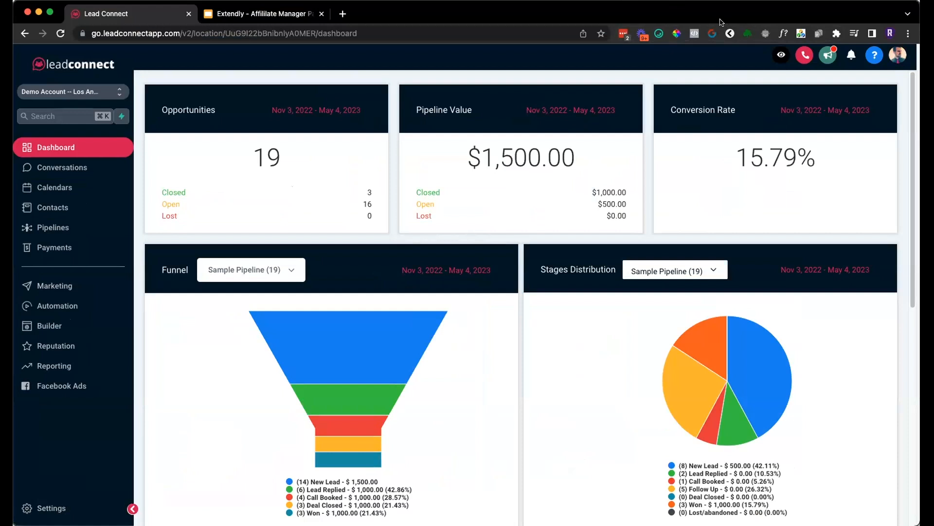
- Open the Affiliates list of the Affiliate Manager in the Marketing area
{"action": "left_click", "coordinate": [65, 329]}
{"action": "left_click", "coordinate": [68, 290]}
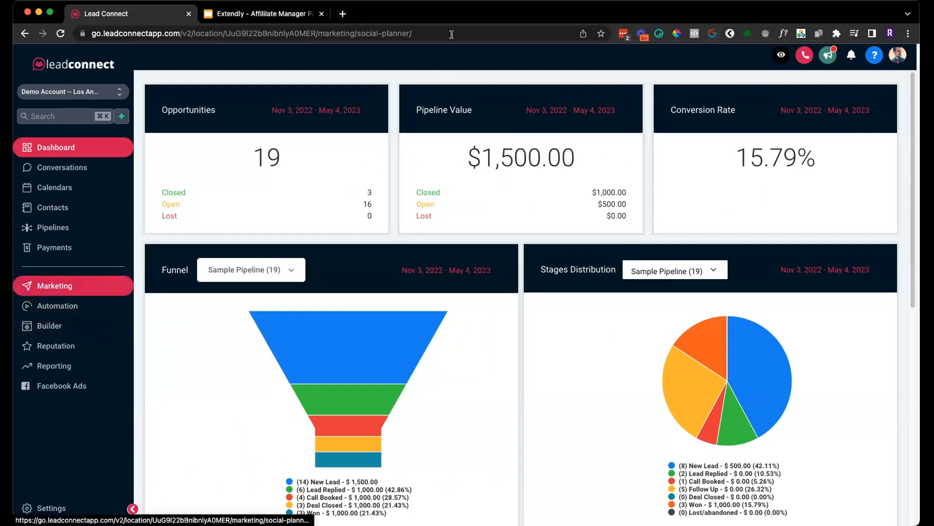
{"action": "mouse_move", "coordinate": [485, 86]}
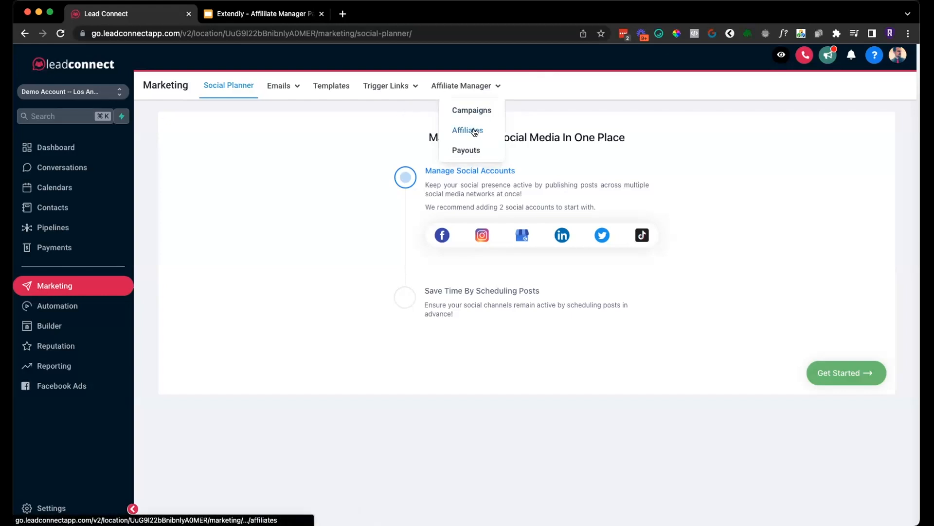
{"action": "left_click", "coordinate": [473, 130]}
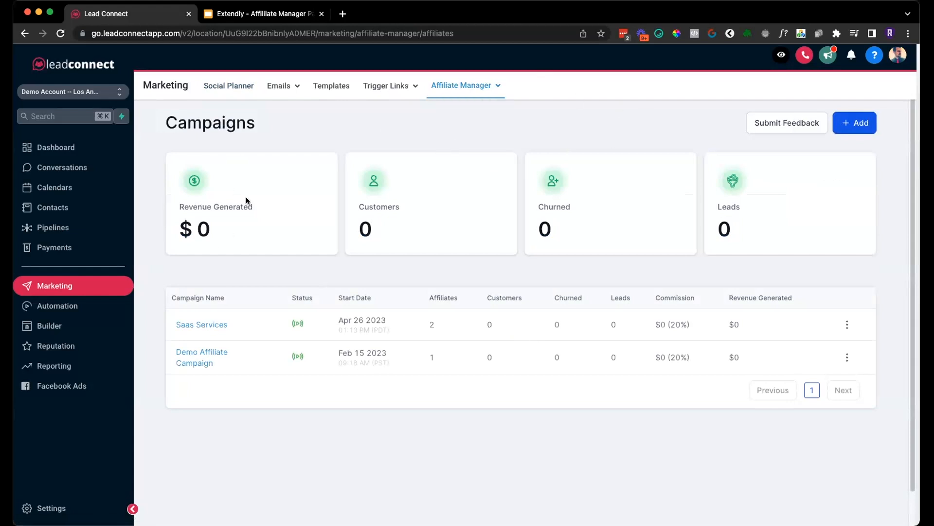
{"action": "mouse_move", "coordinate": [468, 88]}
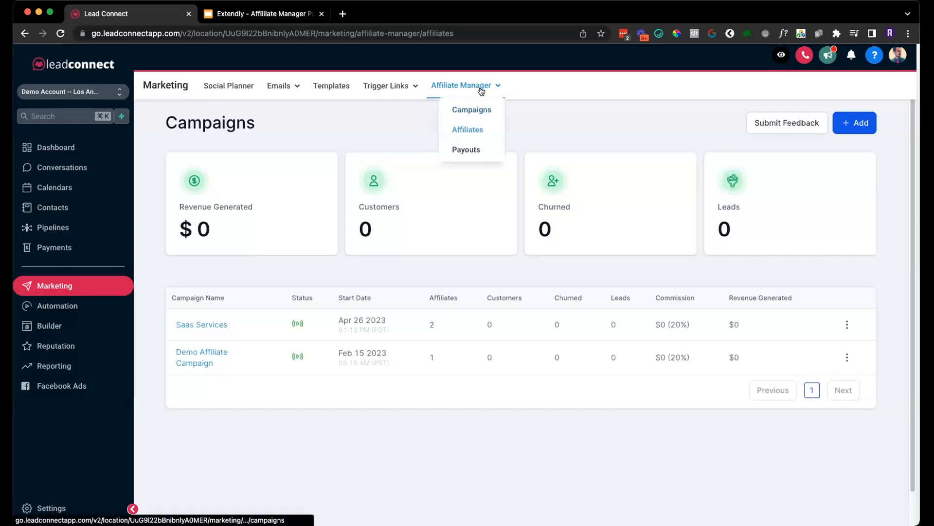
{"action": "left_click", "coordinate": [473, 129]}
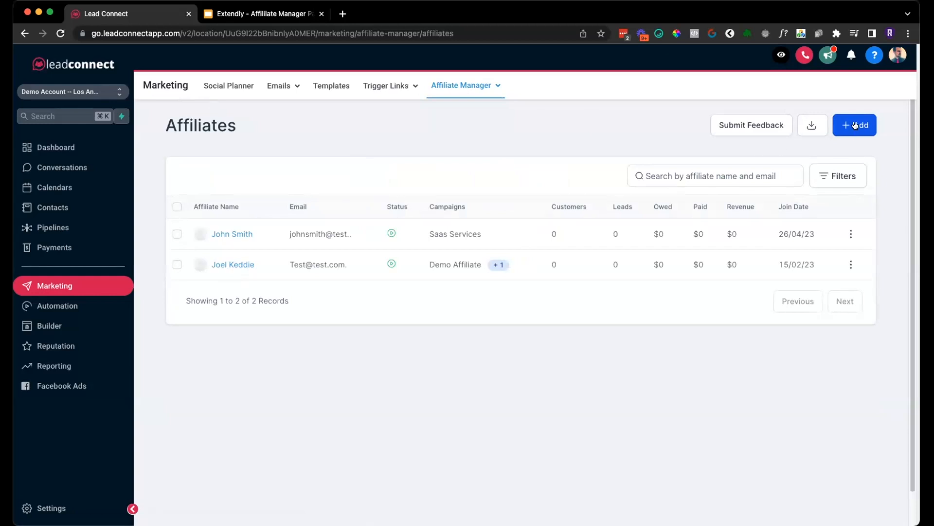
- Open the form for adding a new affiliate, review its information fields and bulk upload option, and cancel it
{"action": "left_click", "coordinate": [855, 126]}
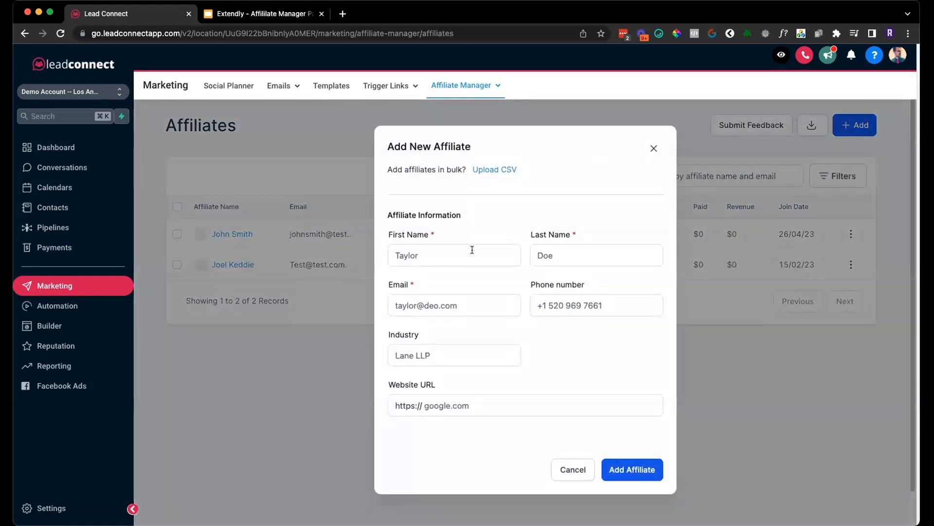
{"action": "left_click_drag", "start_coordinate": [425, 233], "coordinate": [598, 235]}
{"action": "left_click", "coordinate": [598, 235]}
{"action": "left_click", "coordinate": [423, 256]}
{"action": "left_click", "coordinate": [542, 252]}
{"action": "left_click", "coordinate": [438, 306]}
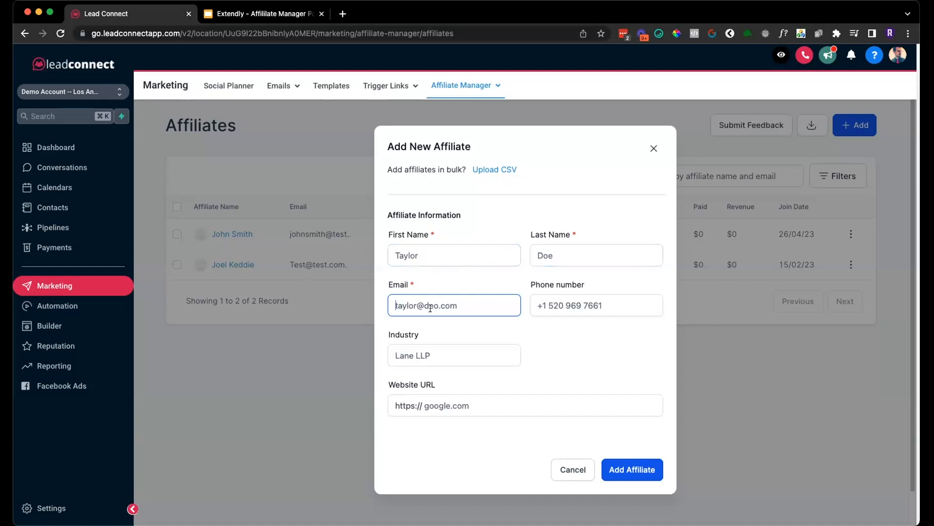
{"action": "left_click", "coordinate": [427, 258]}
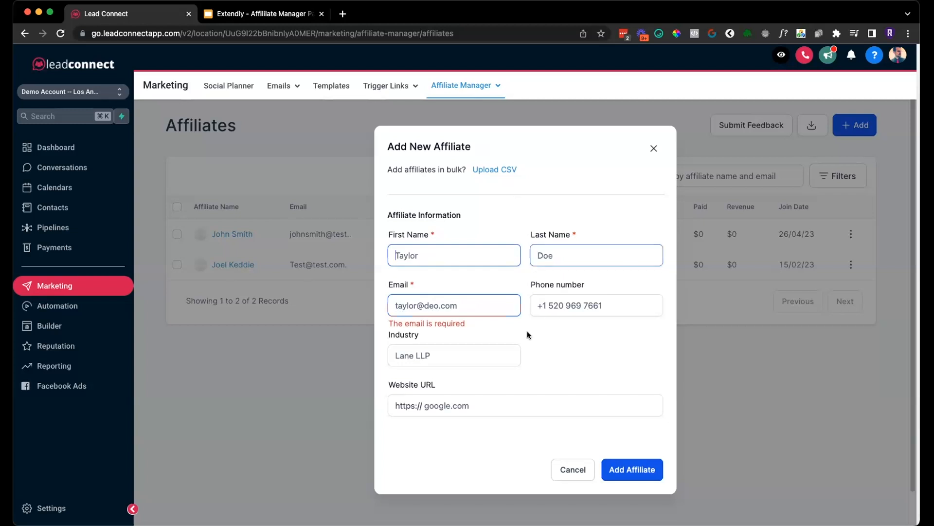
{"action": "left_click", "coordinate": [571, 352]}
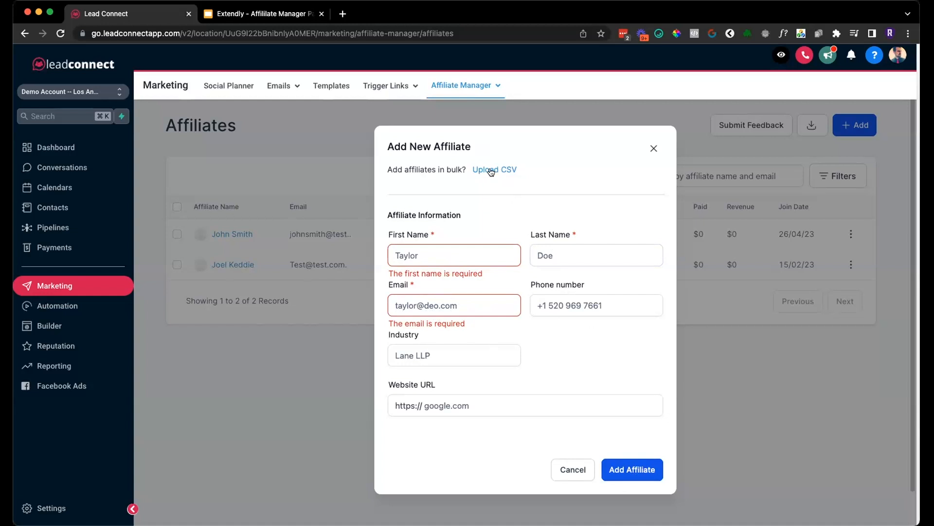
{"action": "left_click_drag", "start_coordinate": [420, 169], "coordinate": [511, 173]}
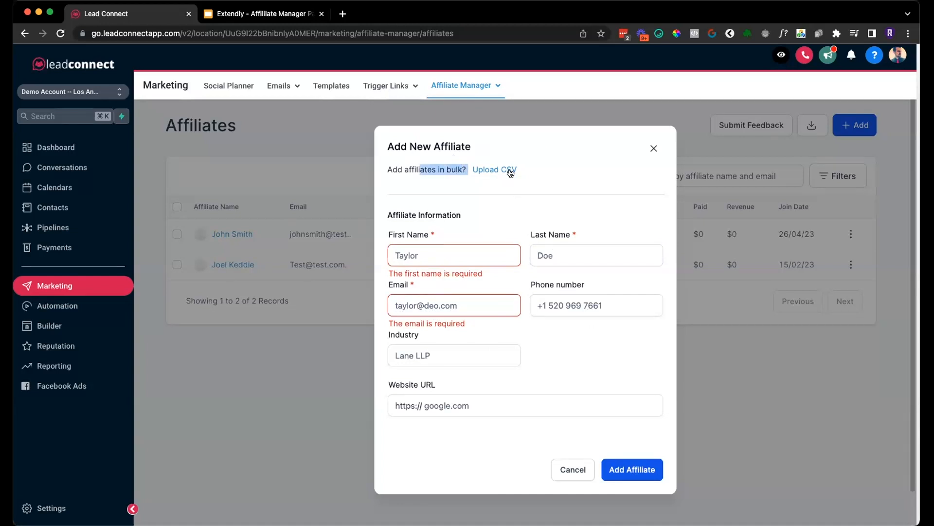
{"action": "left_click", "coordinate": [572, 468]}
- Upload Affiliate-Sample-Upload-Sheet.csv for a bulk affiliate import and accept the proposed column mapping
{"action": "left_click", "coordinate": [850, 127]}
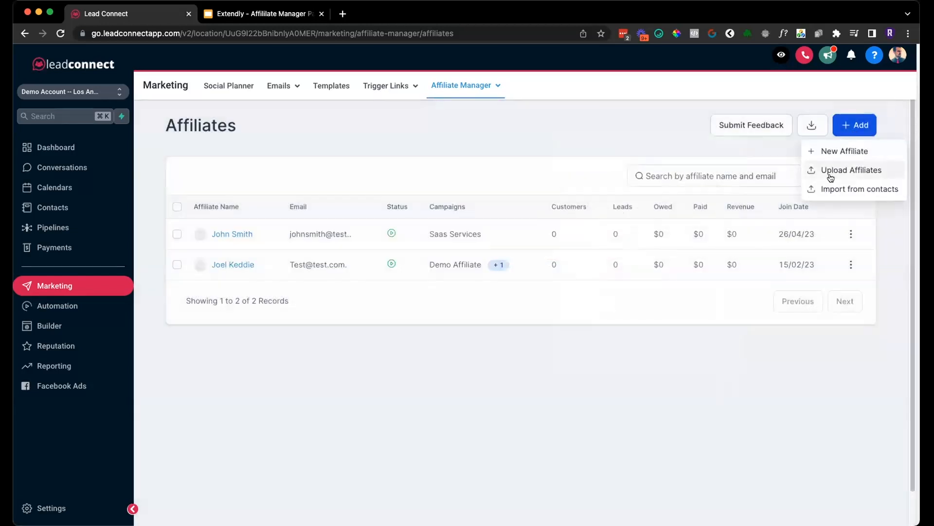
{"action": "left_click", "coordinate": [851, 171]}
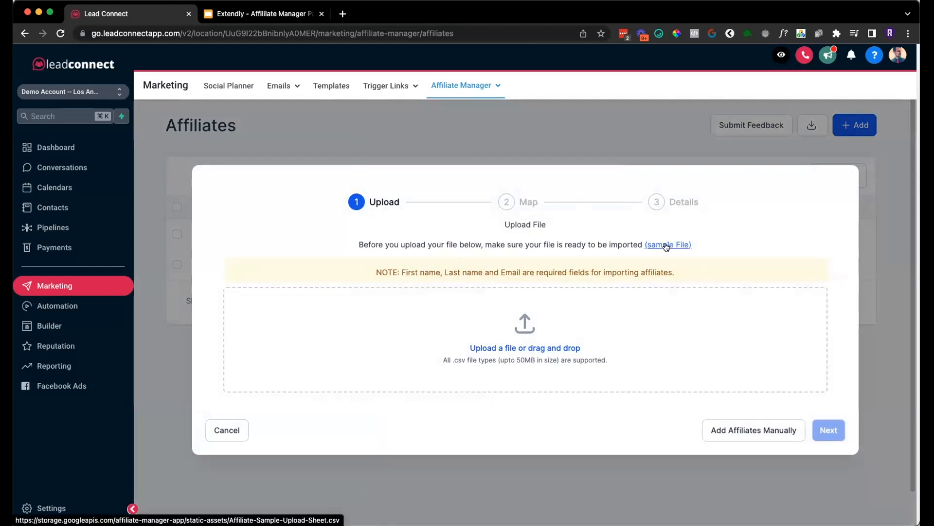
{"action": "left_click", "coordinate": [495, 351]}
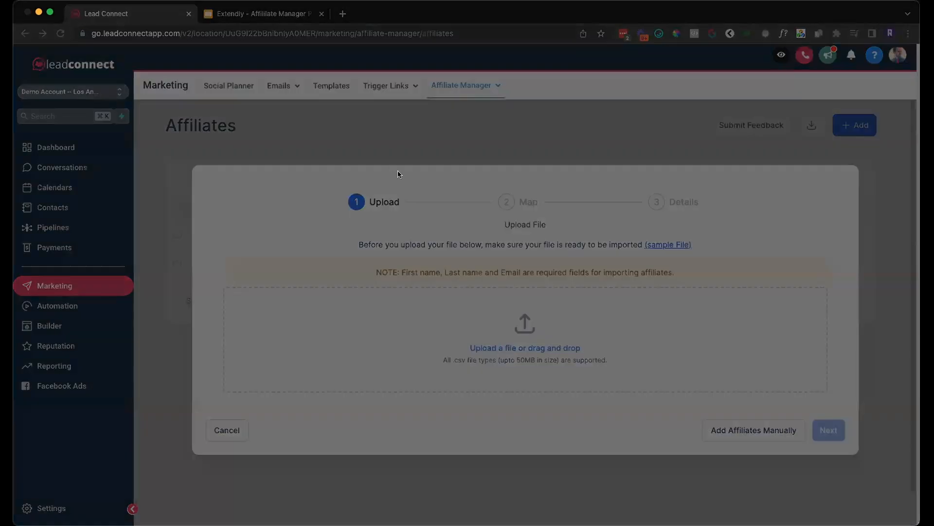
{"action": "double_click", "coordinate": [538, 186]}
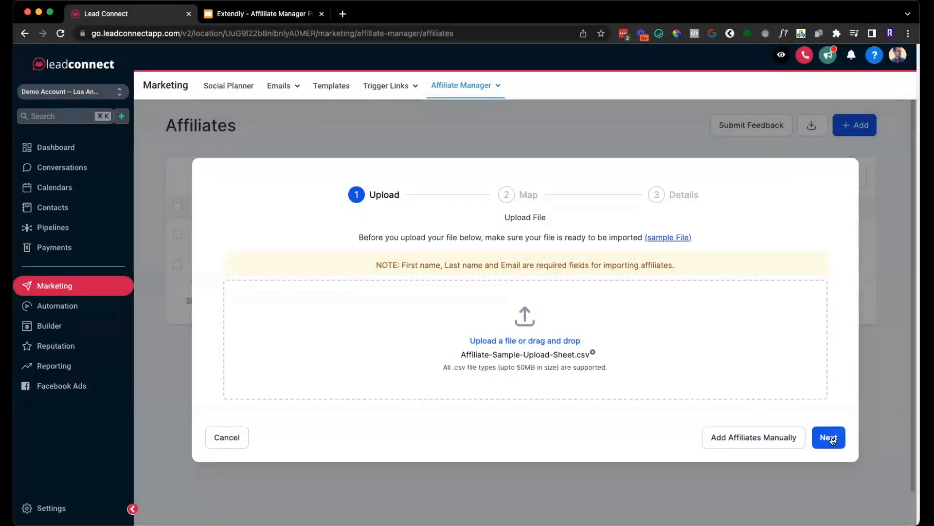
{"action": "left_click", "coordinate": [831, 438]}
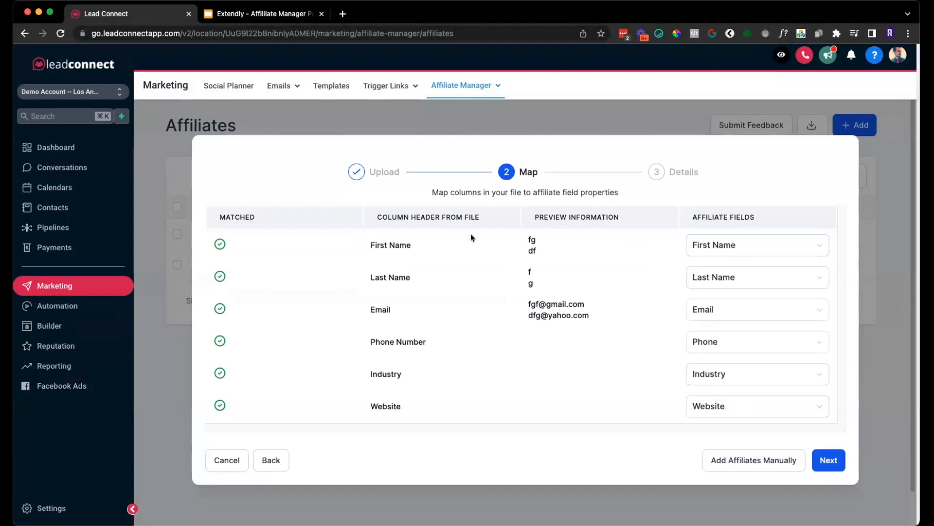
{"action": "left_click", "coordinate": [828, 461]}
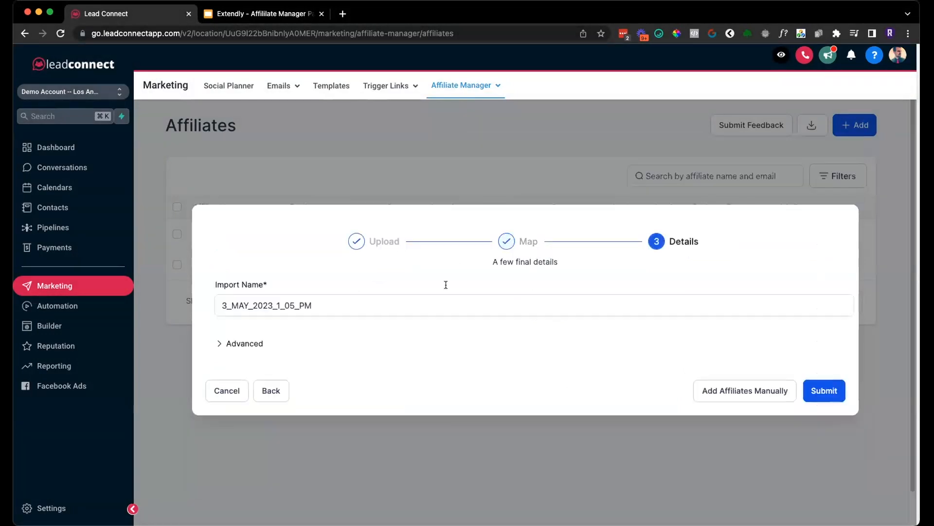
- Review the import name and advanced record-handling options, and cancel the bulk import
{"action": "left_click_drag", "start_coordinate": [366, 304], "coordinate": [225, 305]}
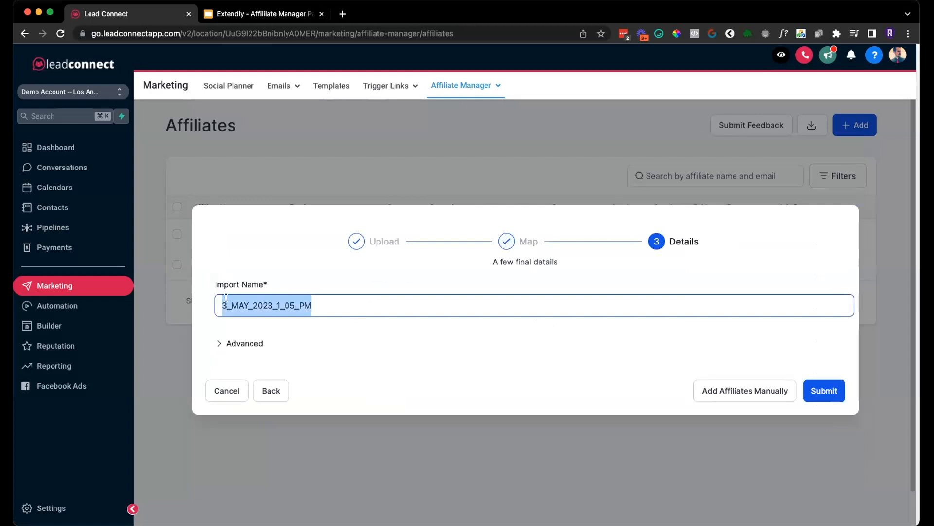
{"action": "left_click", "coordinate": [218, 343]}
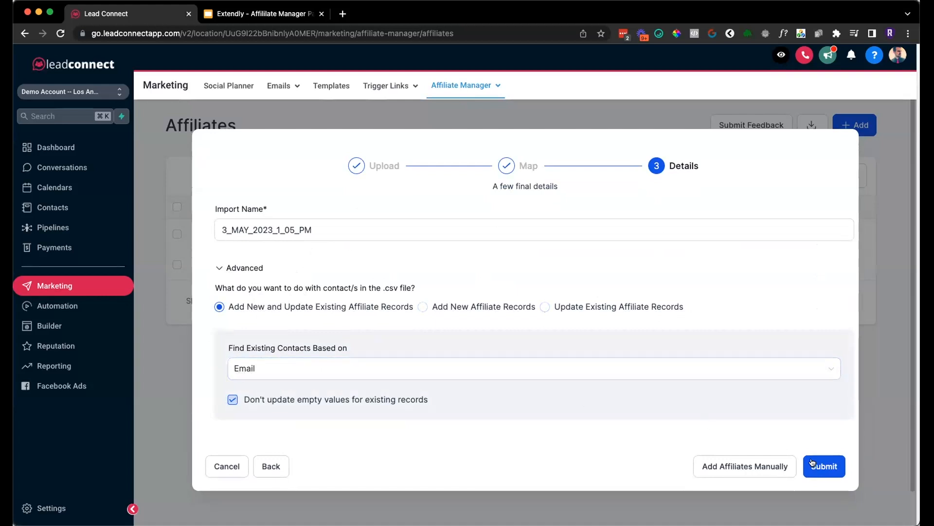
{"action": "left_click", "coordinate": [226, 466]}
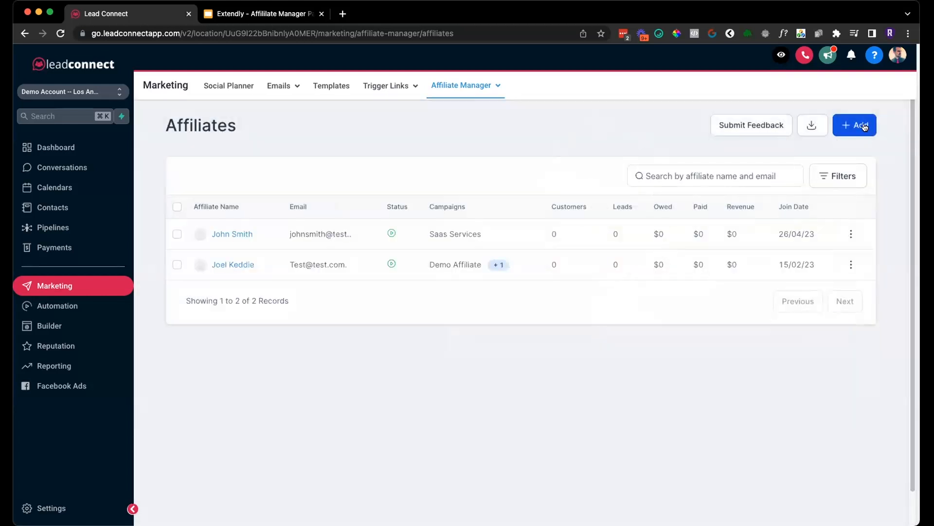
- View the existing contacts offered for import as affiliates, and close the list
{"action": "left_click", "coordinate": [865, 127]}
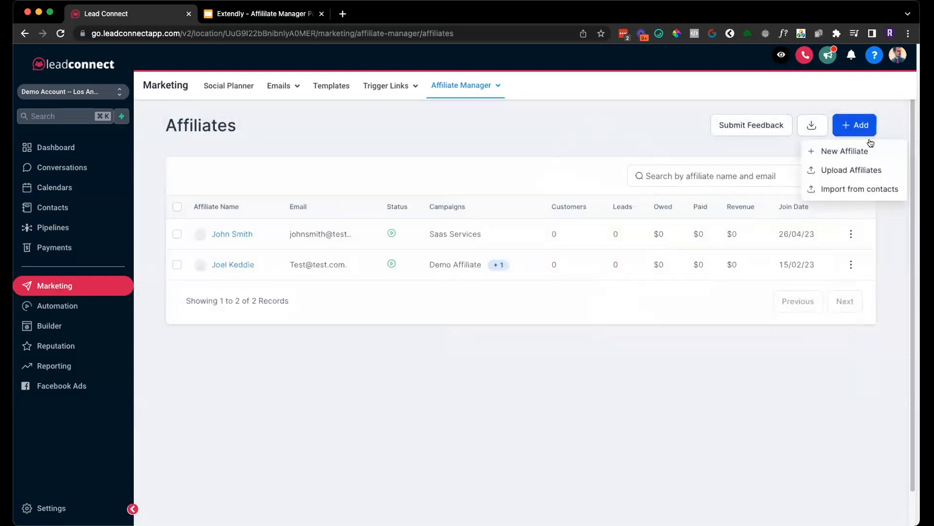
{"action": "left_click", "coordinate": [865, 189]}
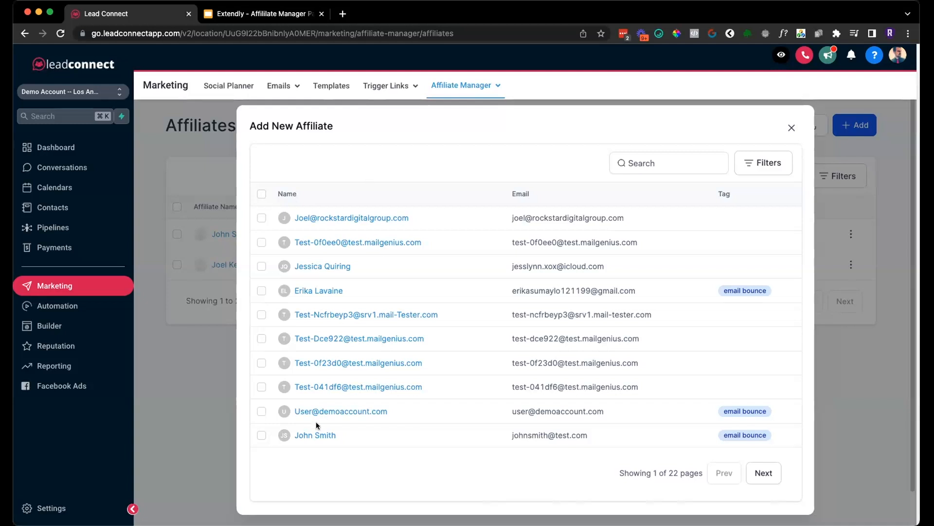
{"action": "left_click", "coordinate": [791, 128]}
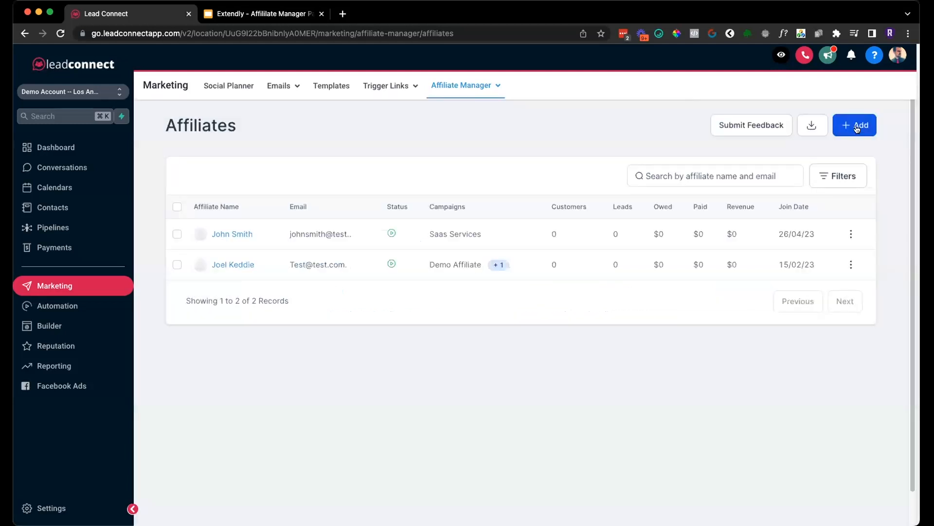
- Reopen the import of affiliates from contacts and check which tags can be used to filter the contacts
{"action": "left_click", "coordinate": [859, 127]}
{"action": "left_click", "coordinate": [837, 188]}
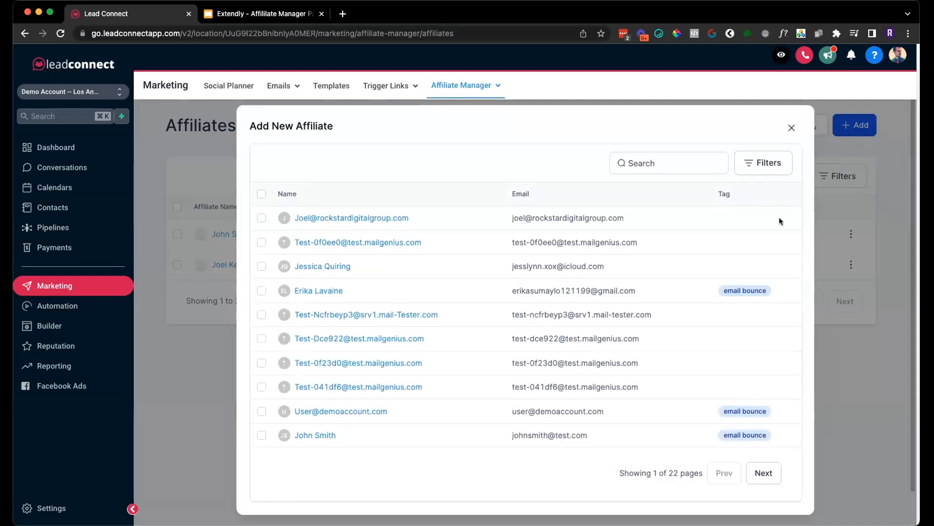
{"action": "left_click", "coordinate": [769, 169]}
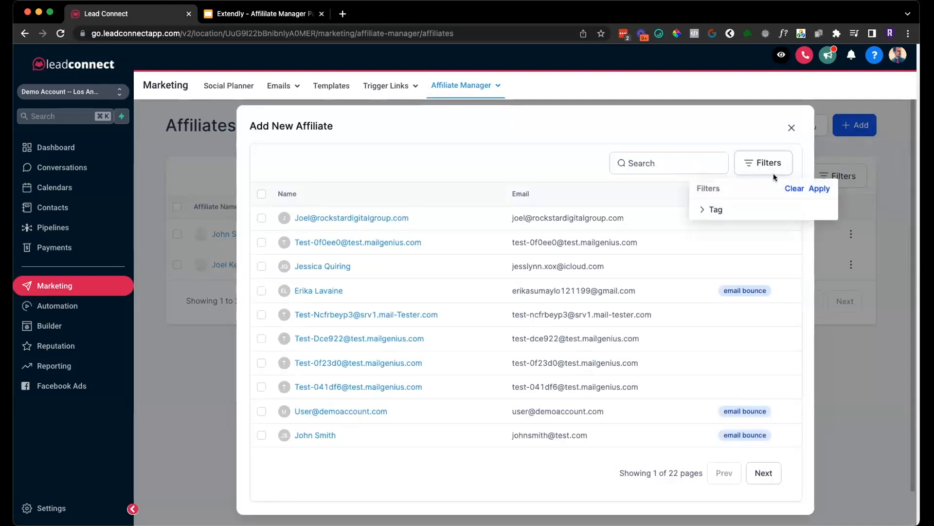
{"action": "left_click", "coordinate": [713, 209]}
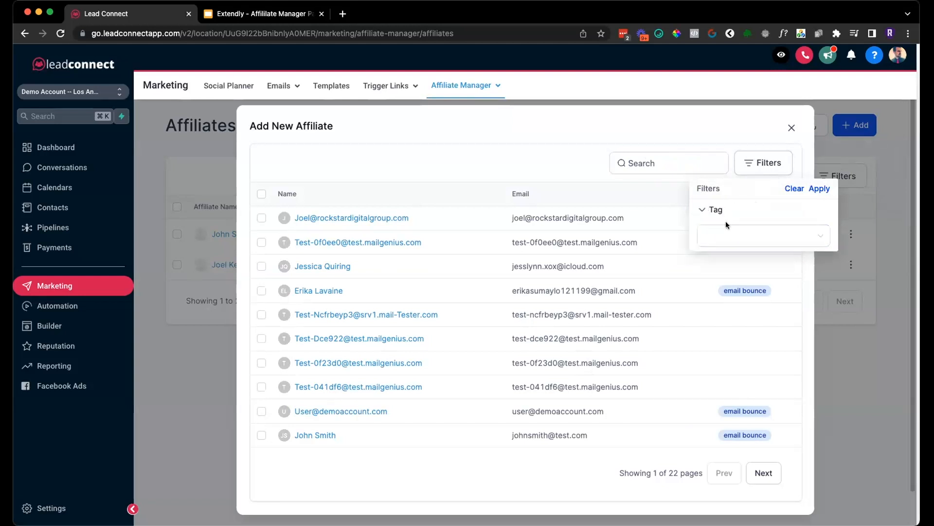
{"action": "left_click", "coordinate": [753, 241]}
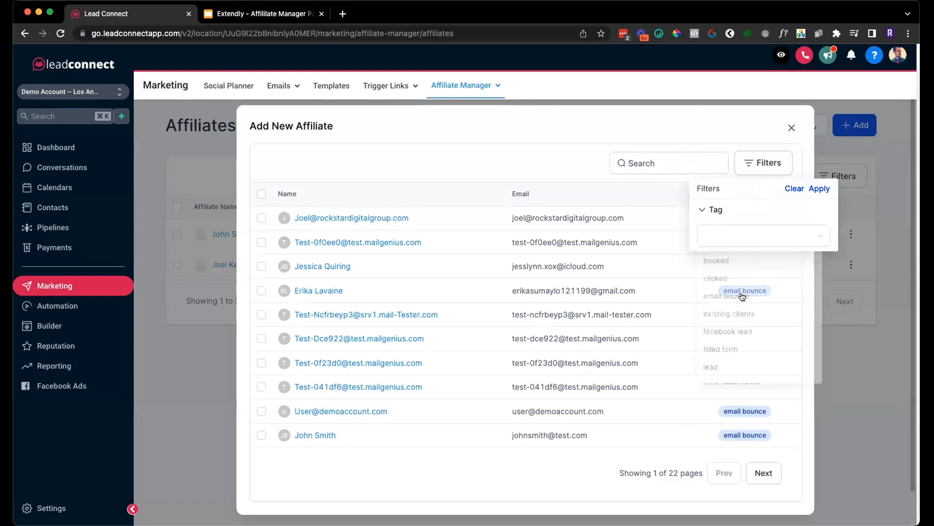
{"action": "left_click", "coordinate": [758, 209]}
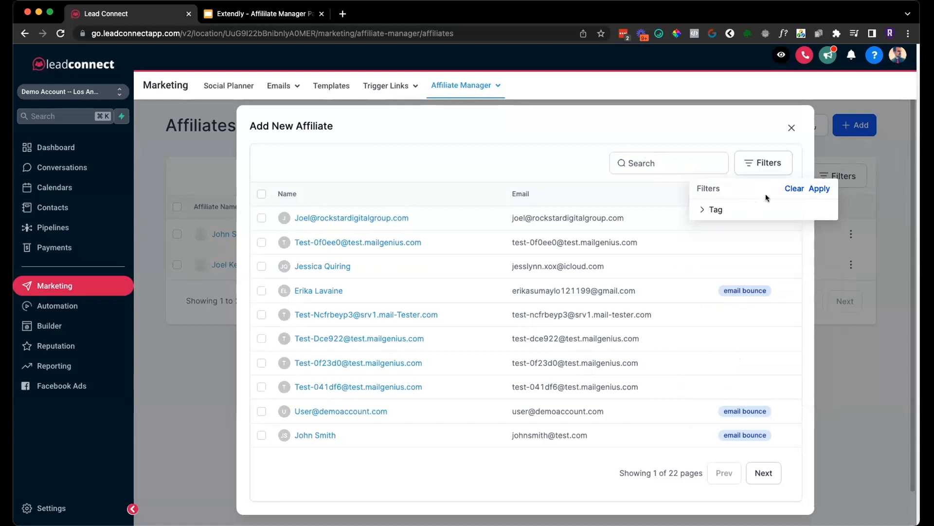
{"action": "left_click", "coordinate": [726, 113]}
- Import only the first three listed contacts as new affiliates
{"action": "left_click", "coordinate": [261, 194]}
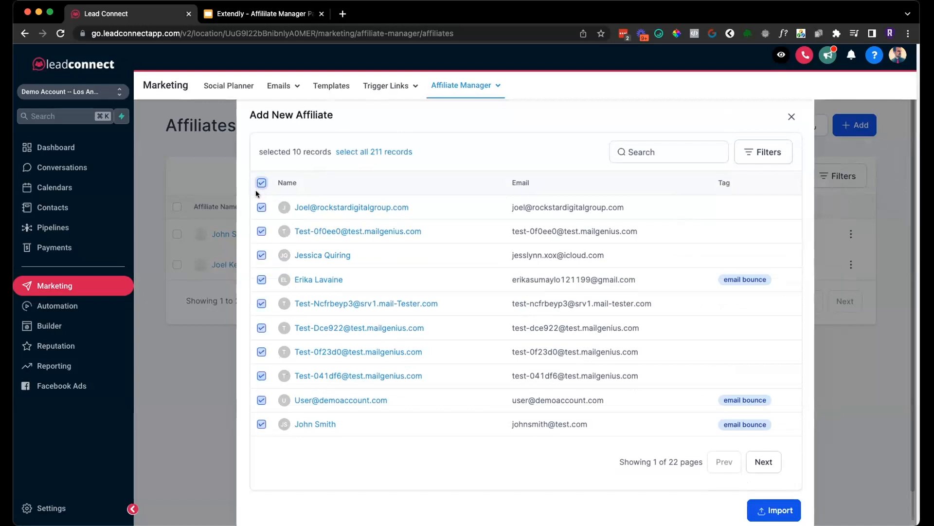
{"action": "left_click", "coordinate": [261, 183]}
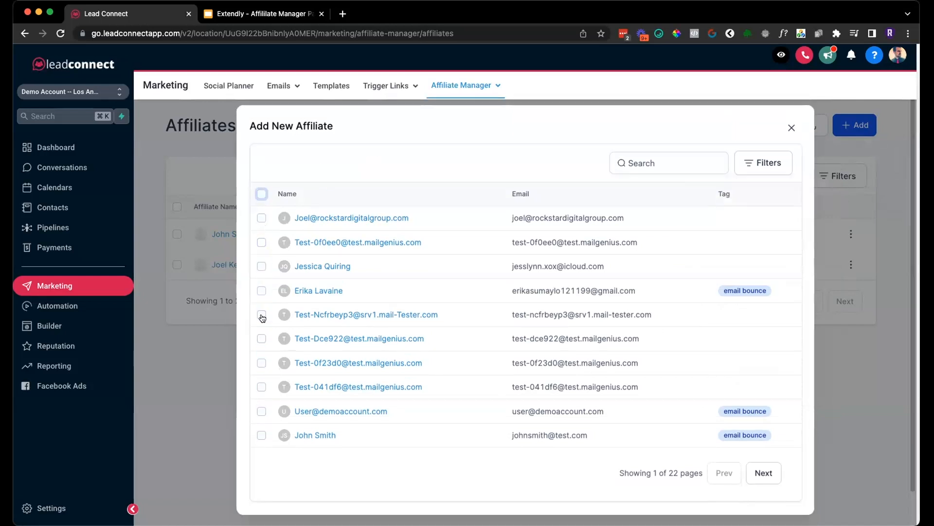
{"action": "left_click", "coordinate": [262, 237]}
{"action": "left_click", "coordinate": [262, 207]}
{"action": "left_click", "coordinate": [261, 255]}
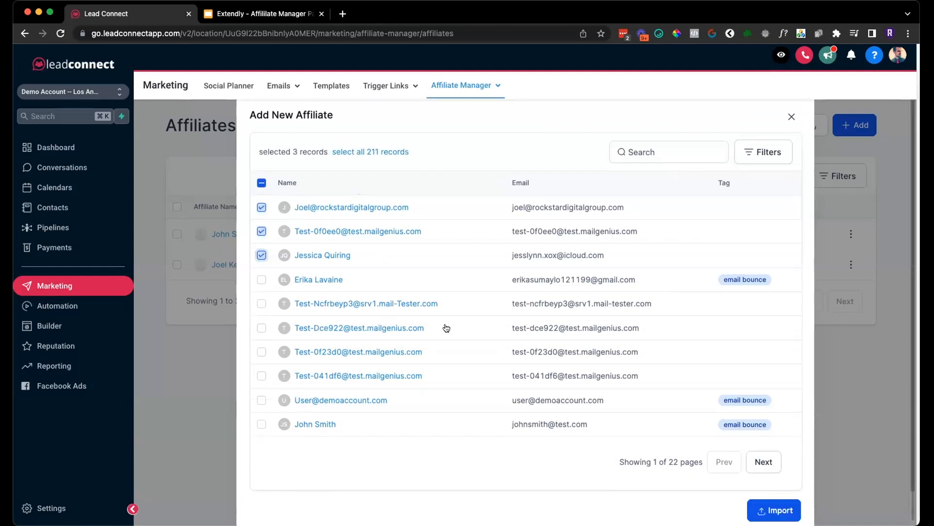
{"action": "left_click", "coordinate": [773, 513]}
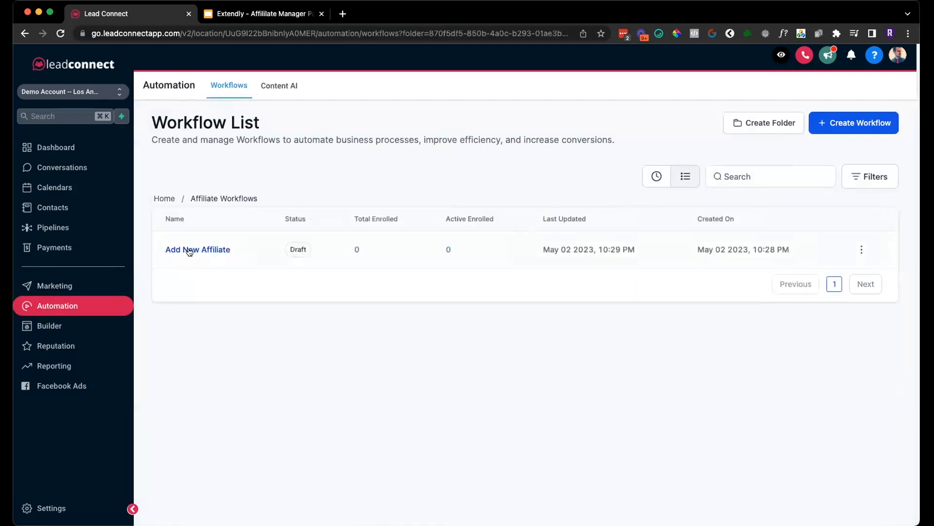
- Open the Add New Affiliate workflow and check the settings of its Add To Affiliate Manager action
{"action": "left_click", "coordinate": [212, 252]}
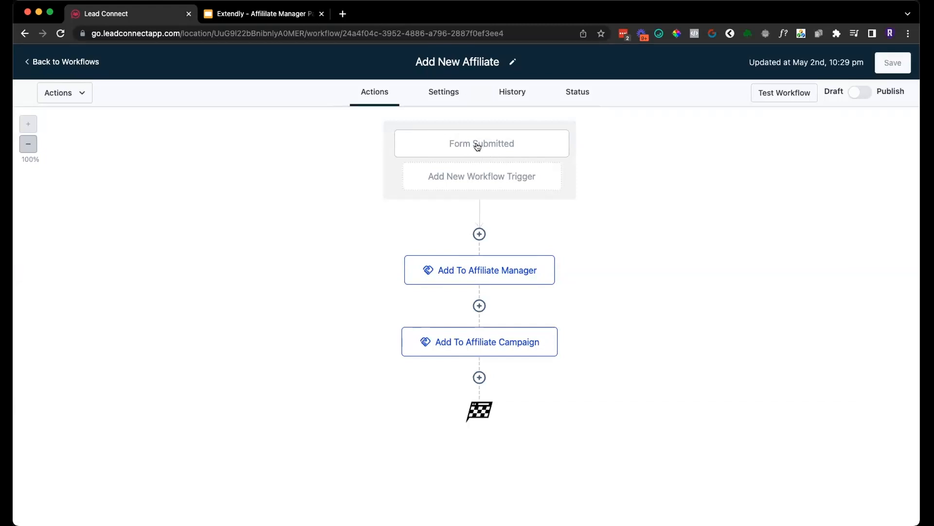
{"action": "left_click", "coordinate": [471, 274]}
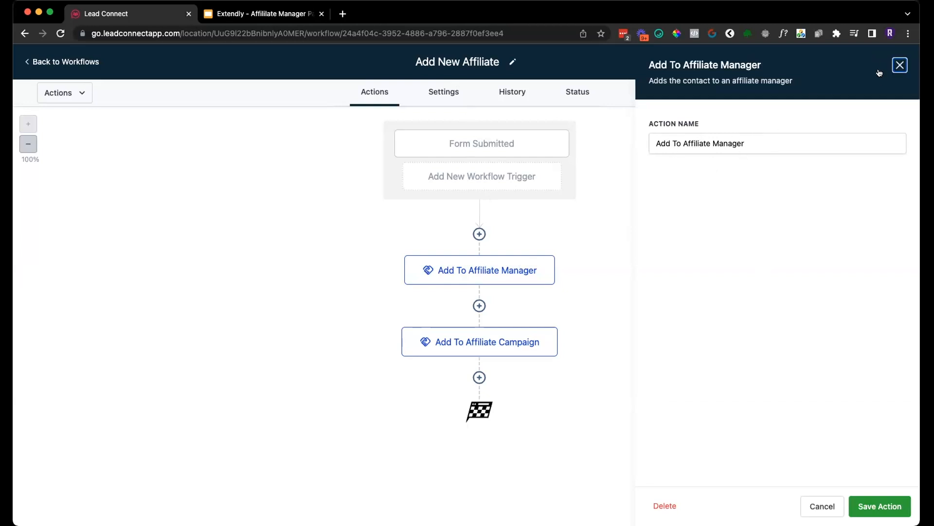
{"action": "left_click", "coordinate": [900, 65]}
- Check which campaigns the Add To Affiliate Campaign action can use, and close it without changes
{"action": "left_click", "coordinate": [486, 343]}
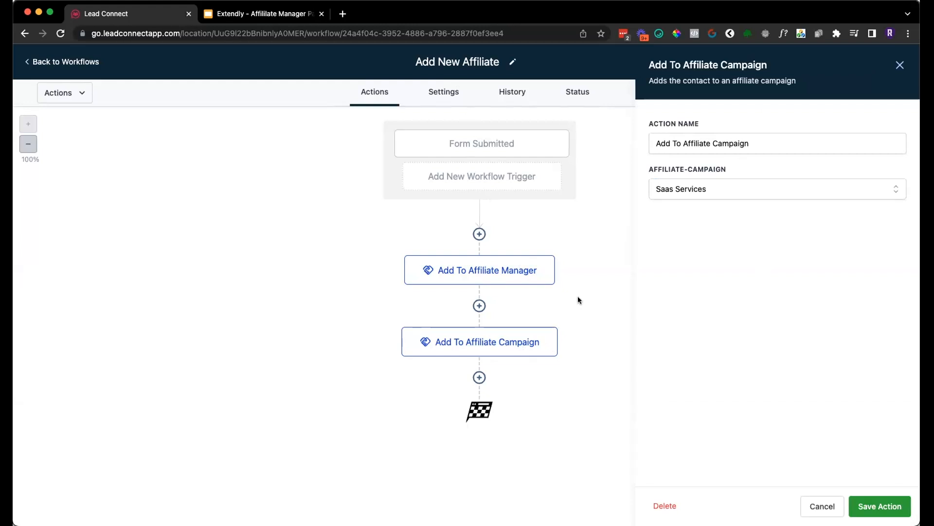
{"action": "left_click", "coordinate": [707, 189]}
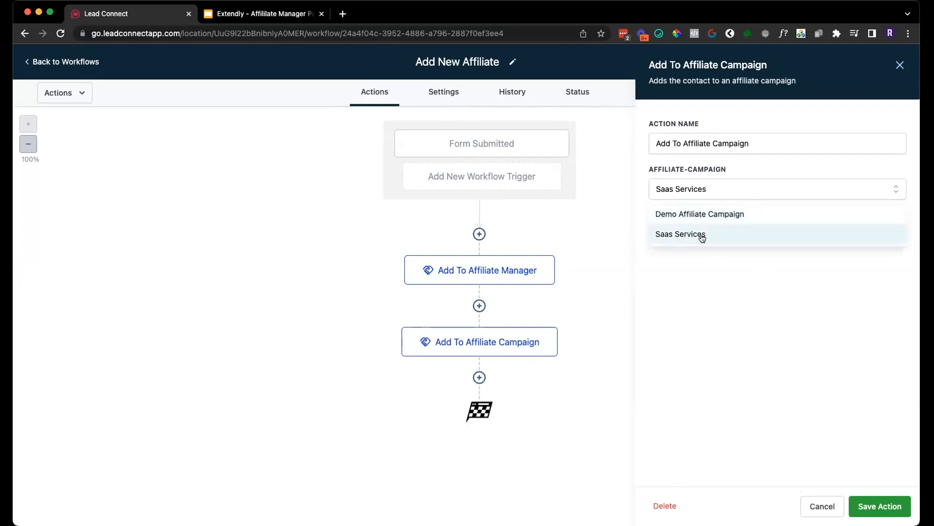
{"action": "left_click", "coordinate": [749, 267]}
{"action": "left_click", "coordinate": [900, 65]}
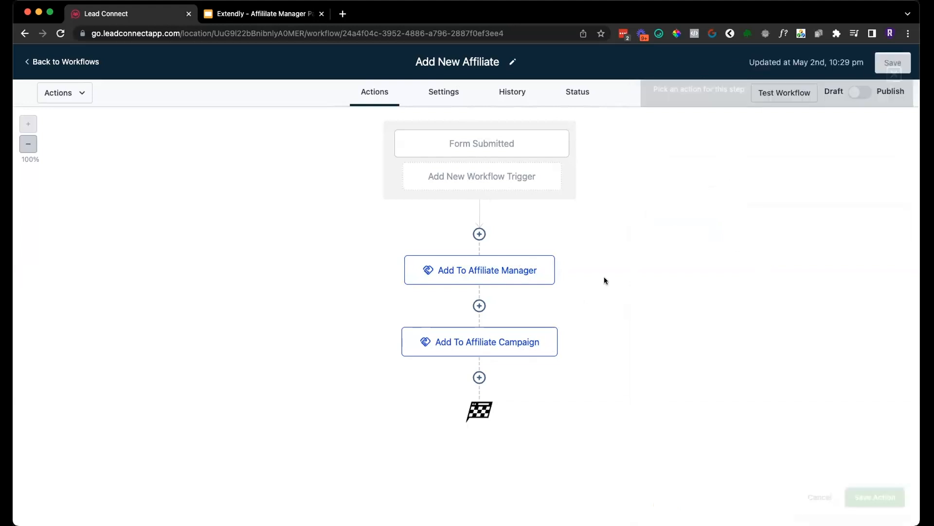
- Search the workflow actions for "aff", view the Update Affiliate state options, and cancel the new action
{"action": "left_click", "coordinate": [479, 234]}
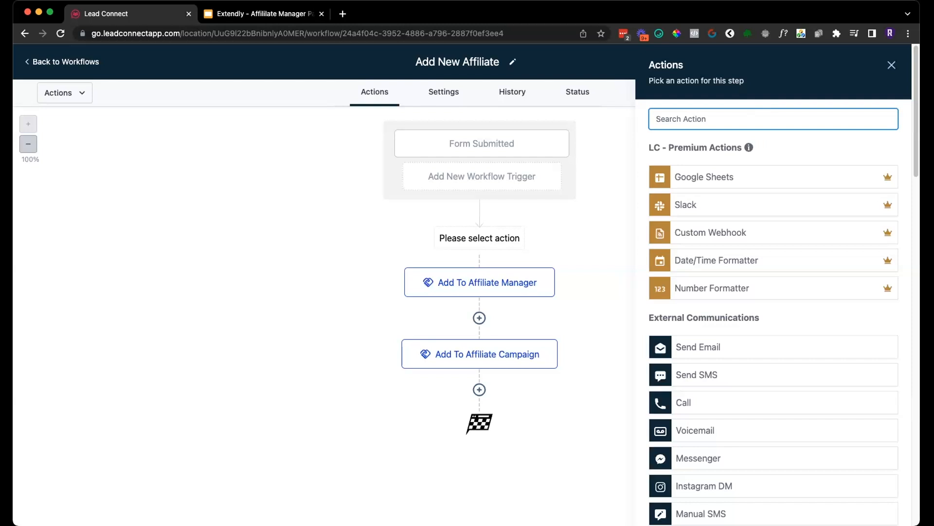
{"action": "type", "text": "aff"}
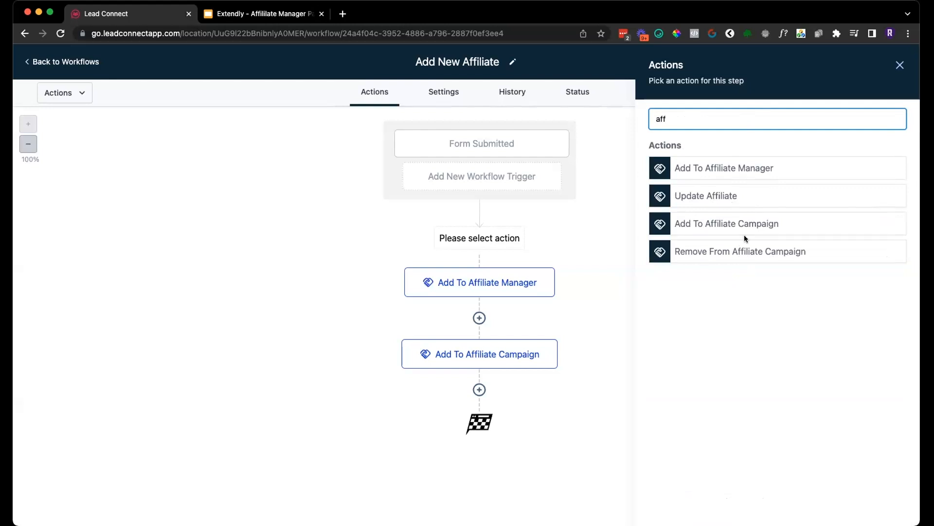
{"action": "left_click", "coordinate": [713, 196]}
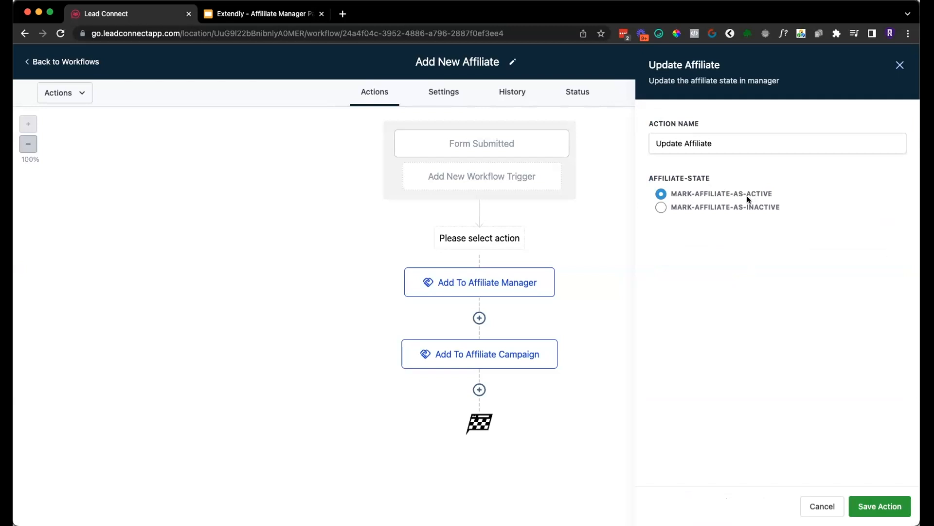
{"action": "left_click", "coordinate": [661, 195]}
{"action": "left_click", "coordinate": [822, 507]}
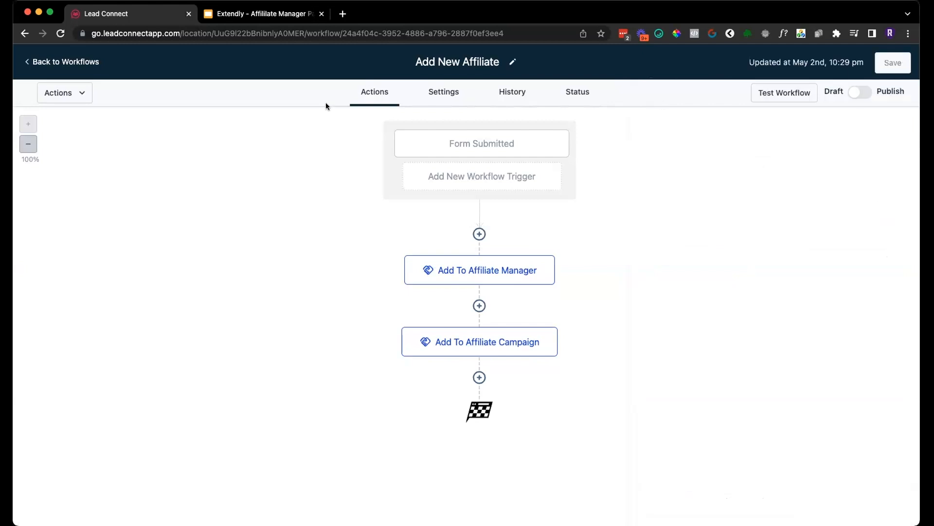
- Leave the workflow and open the Affiliate Manager's list of affiliates
{"action": "left_click", "coordinate": [84, 63]}
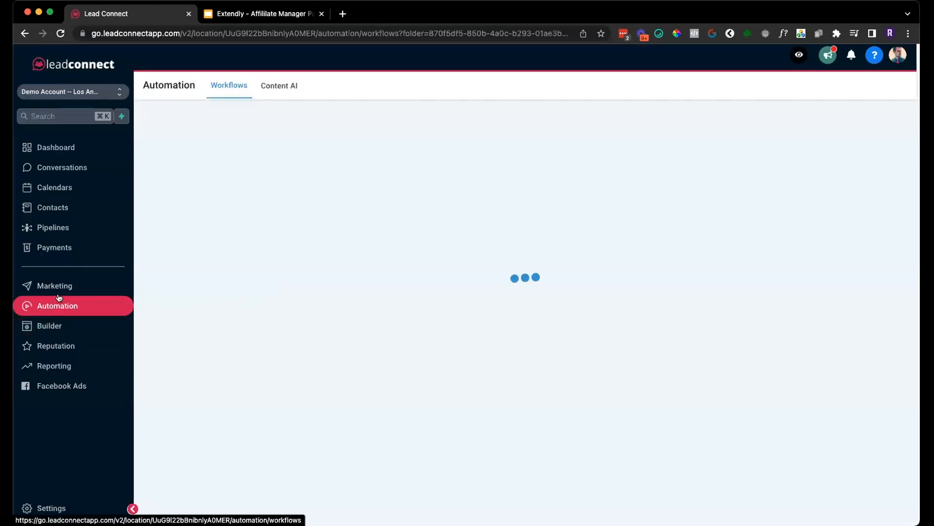
{"action": "left_click", "coordinate": [102, 273]}
{"action": "mouse_move", "coordinate": [462, 85]}
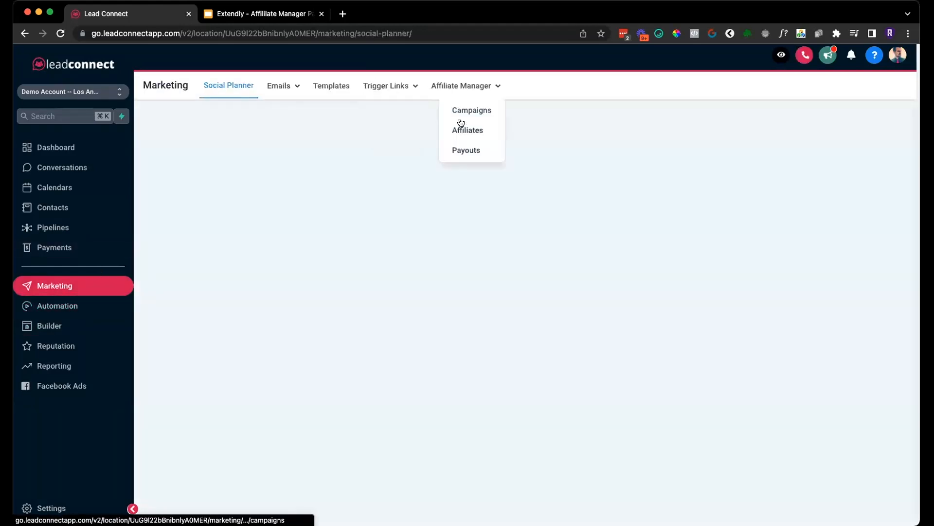
{"action": "left_click", "coordinate": [465, 131]}
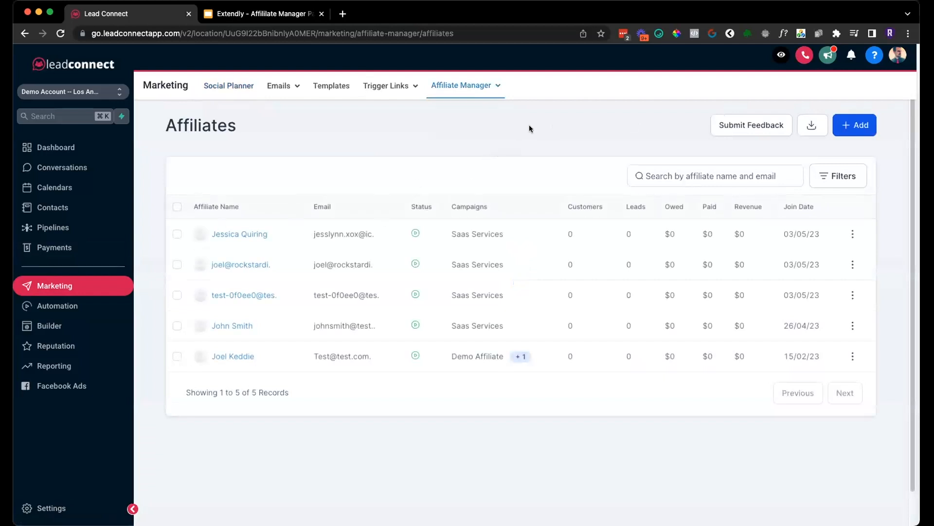
- Open the Saas Services campaign from the Affiliate Manager's campaigns and view its details
{"action": "left_click", "coordinate": [444, 87]}
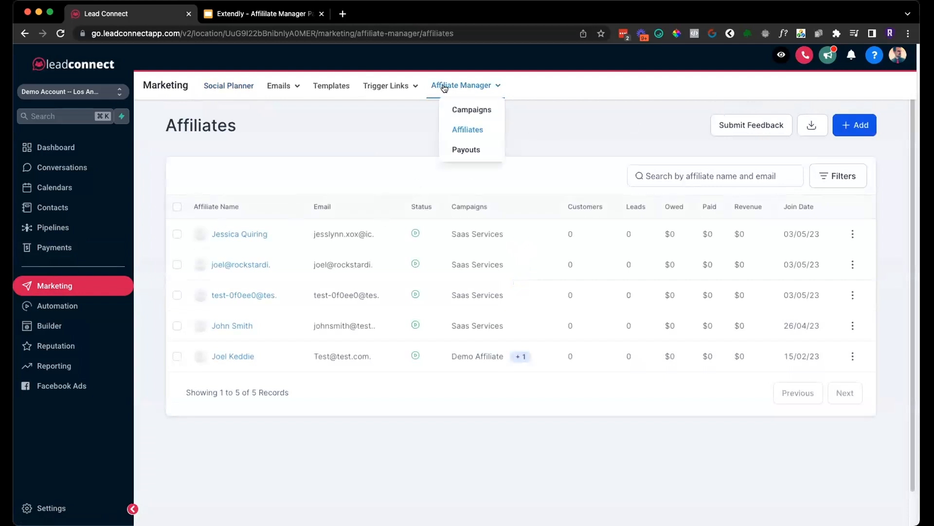
{"action": "left_click", "coordinate": [471, 111]}
{"action": "left_click", "coordinate": [198, 325]}
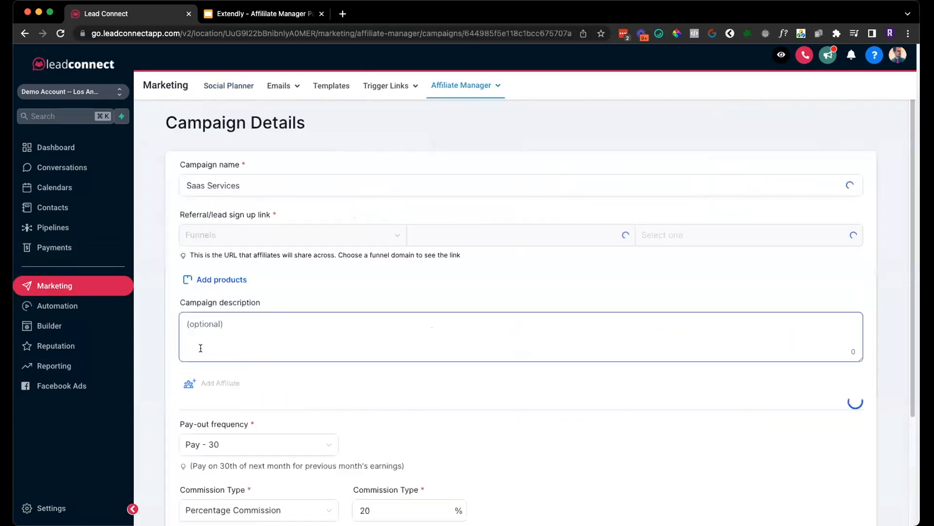
{"action": "scroll", "coordinate": [195, 321], "scroll_direction": "down", "scroll_amount": 1}
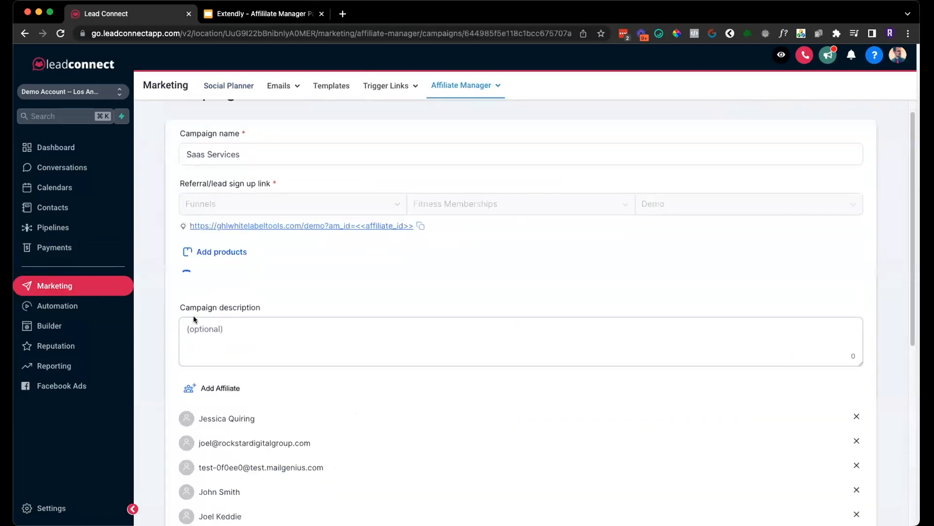
{"action": "scroll", "coordinate": [210, 253], "scroll_direction": "down", "scroll_amount": 3}
- View the affiliates that can be added to the Saas Services campaign, and close the selection list
{"action": "left_click", "coordinate": [209, 243]}
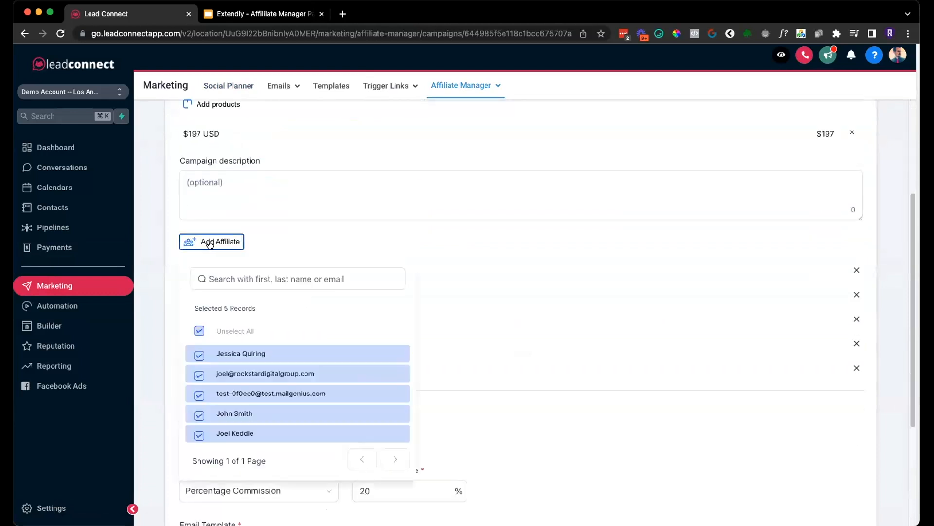
{"action": "scroll", "coordinate": [203, 367], "scroll_direction": "down", "scroll_amount": 2}
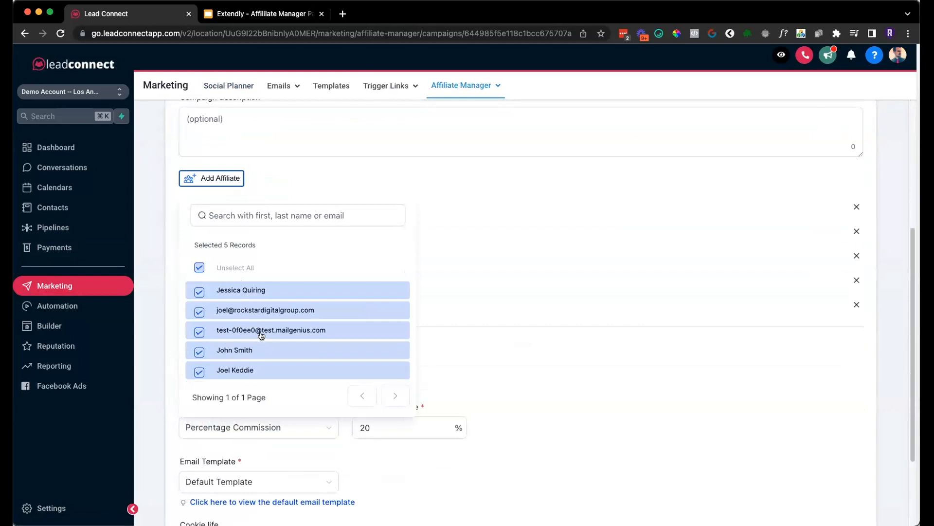
{"action": "scroll", "coordinate": [219, 265], "scroll_direction": "up", "scroll_amount": 1}
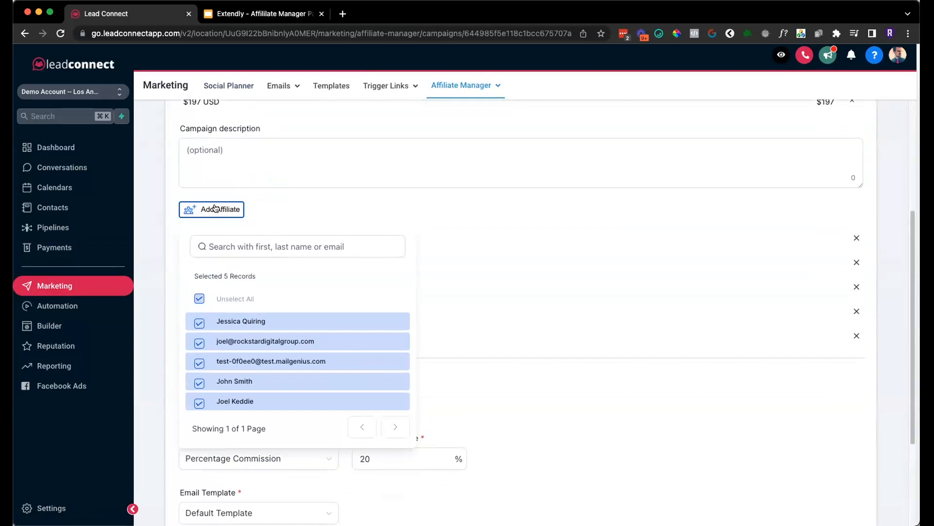
{"action": "scroll", "coordinate": [215, 208], "scroll_direction": "up", "scroll_amount": 5}
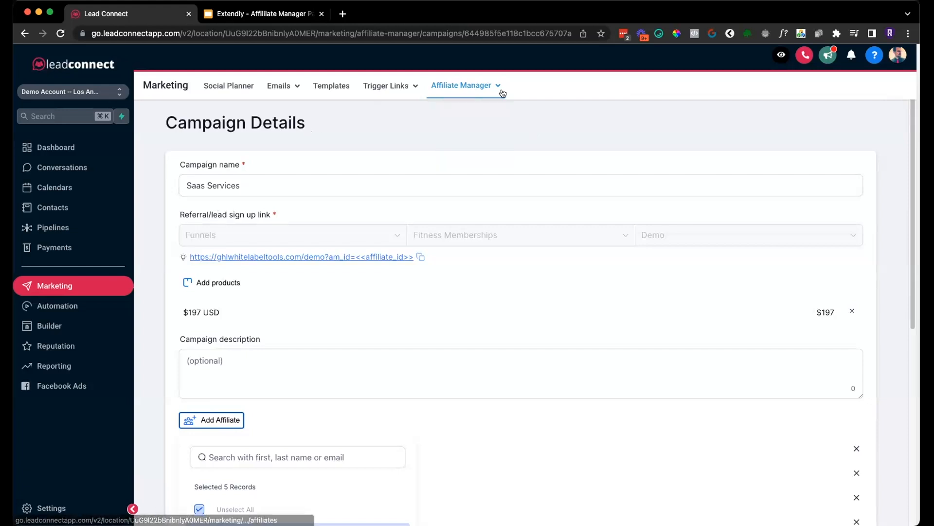
{"action": "left_click", "coordinate": [463, 131]}
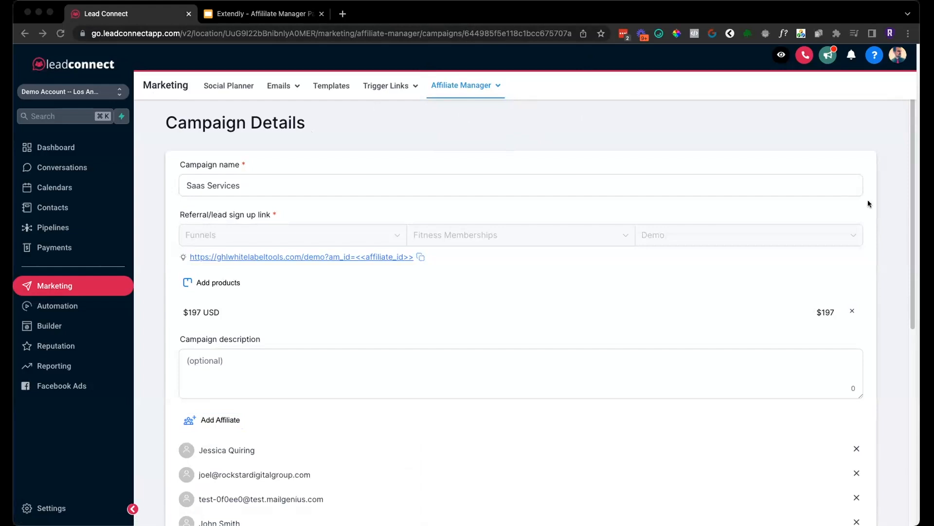
{"action": "left_click", "coordinate": [433, 163]}
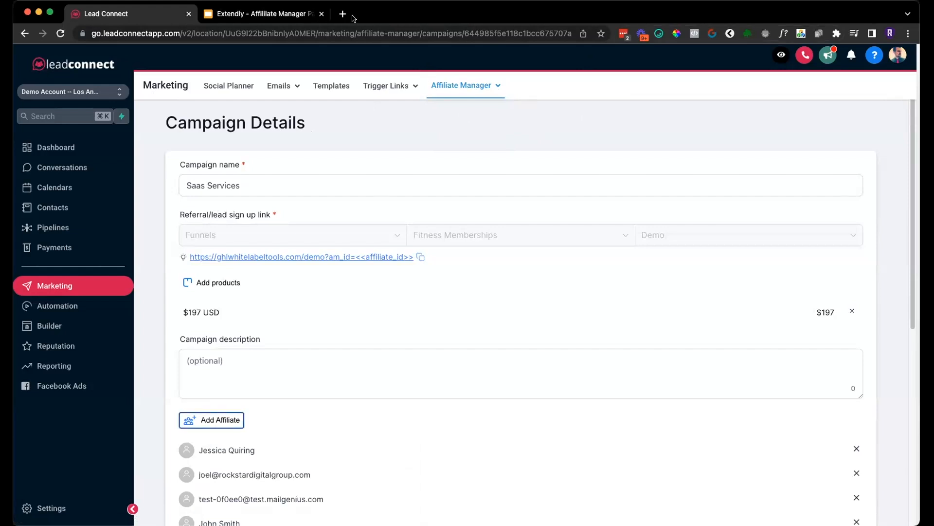
- Switch to the Google Slides presentation, check the What You Will Learn slide, and return to Lead Connect
{"action": "key", "text": "ctrl+Tab"}
{"action": "left_click", "coordinate": [80, 218]}
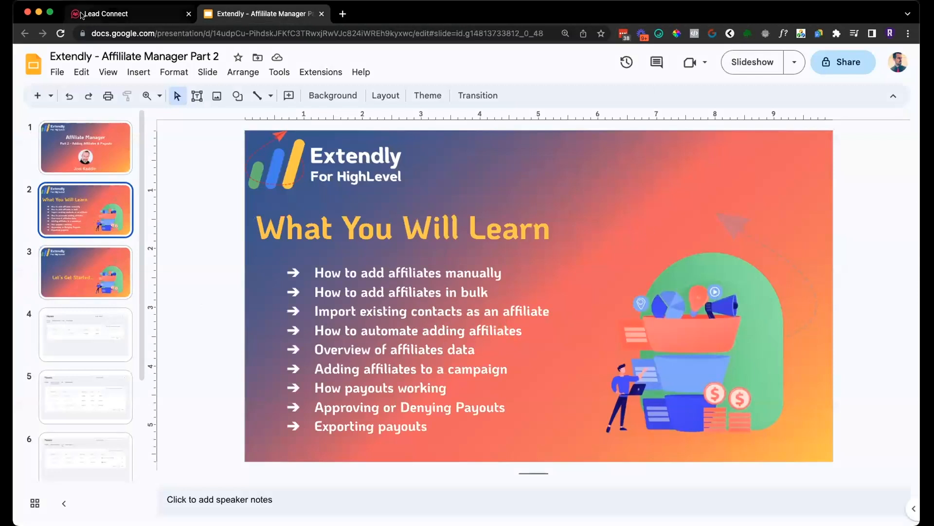
{"action": "left_click", "coordinate": [83, 14]}
- Open the detail page of the last affiliate in the affiliates list and look over its sections
{"action": "mouse_move", "coordinate": [464, 85]}
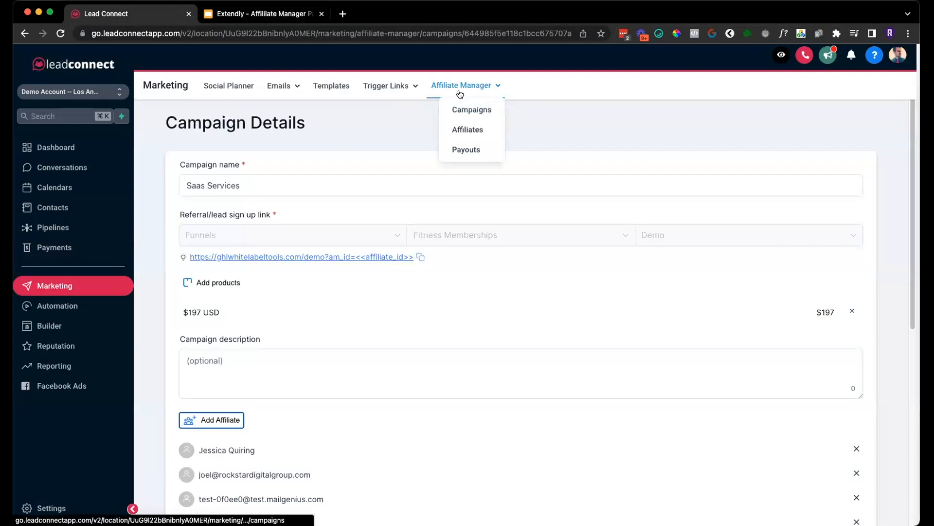
{"action": "left_click", "coordinate": [470, 129]}
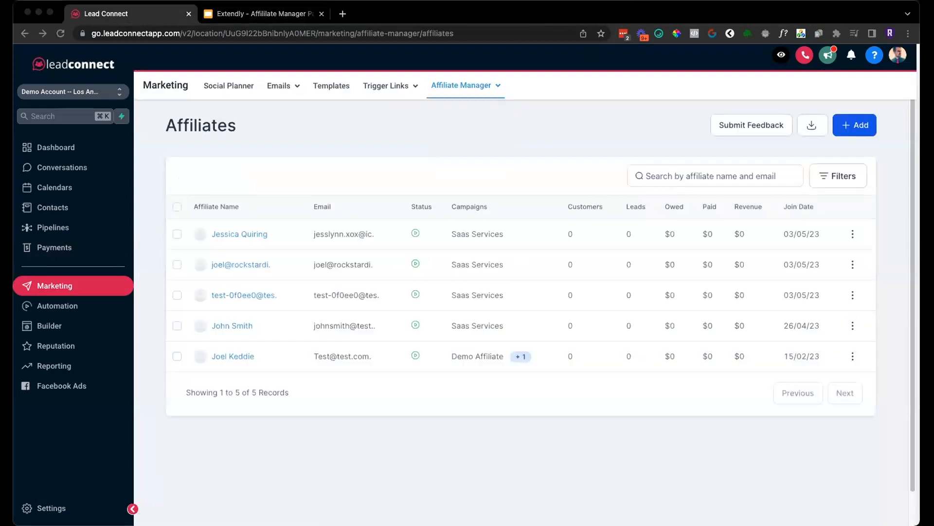
{"action": "left_click", "coordinate": [240, 356]}
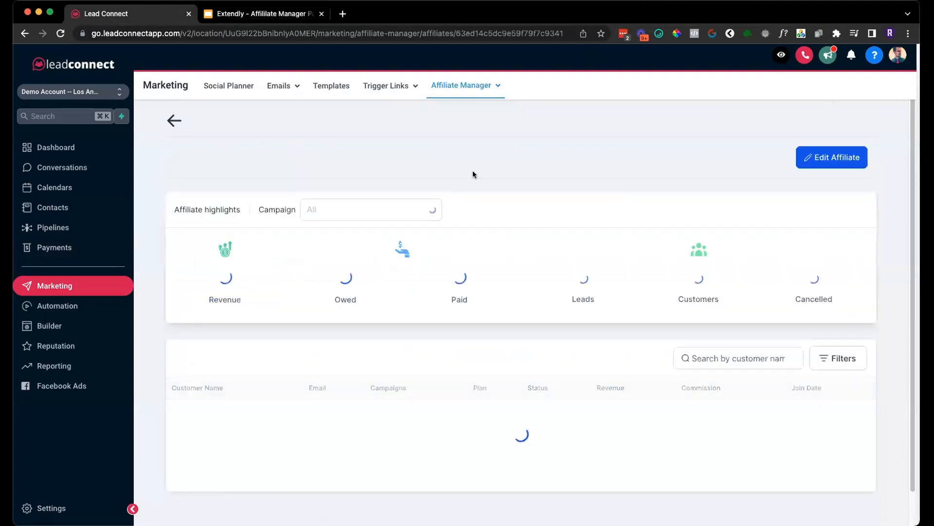
{"action": "scroll", "coordinate": [552, 221], "scroll_direction": "down", "scroll_amount": 1}
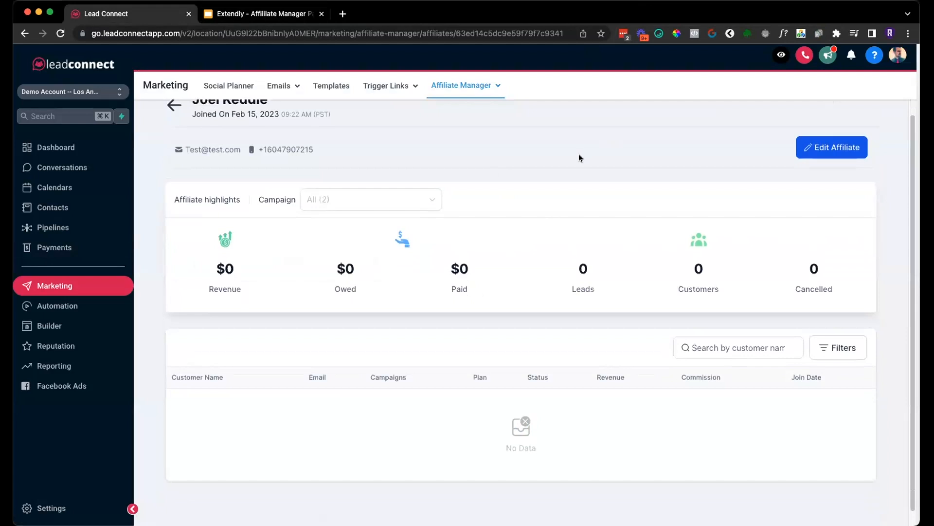
{"action": "scroll", "coordinate": [580, 155], "scroll_direction": "up", "scroll_amount": 2}
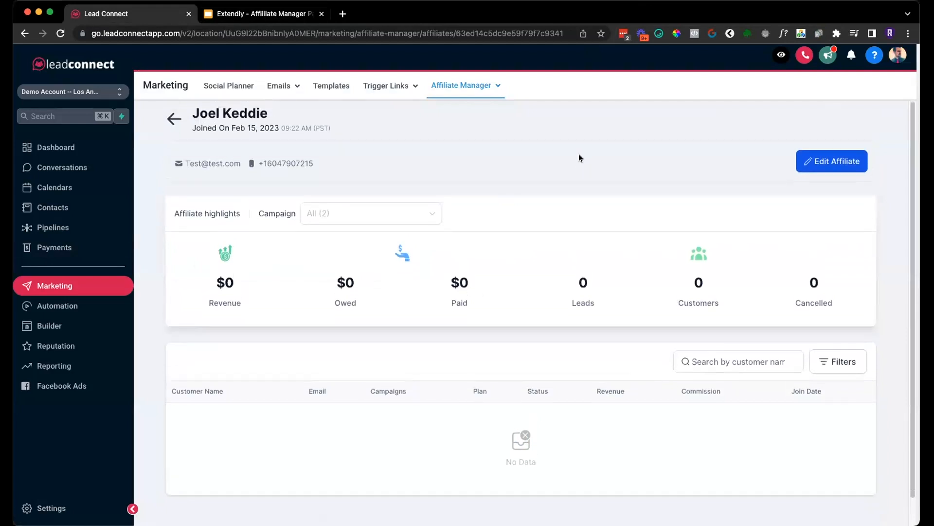
{"action": "scroll", "coordinate": [894, 312], "scroll_direction": "down", "scroll_amount": 3}
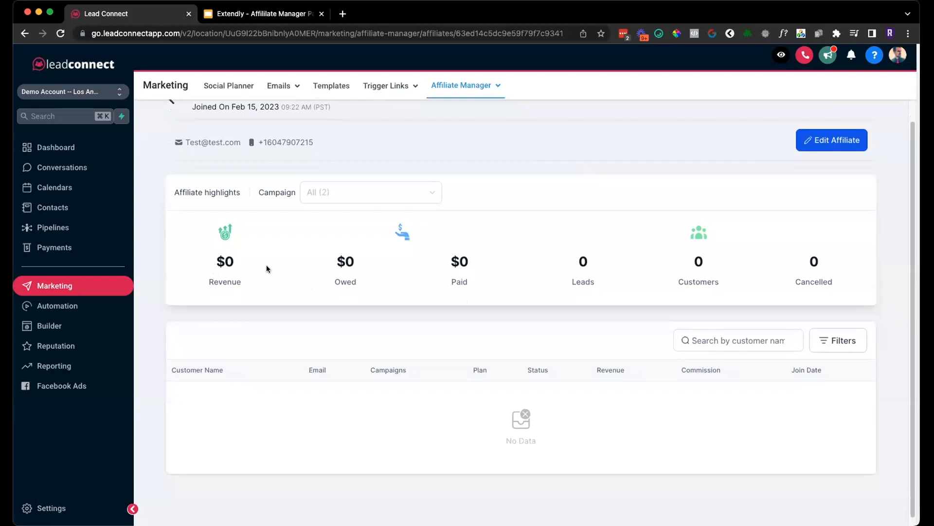
- Examine the revenue, owed and paid figures in the affiliate's highlights
{"action": "double_click", "coordinate": [232, 265]}
{"action": "left_click", "coordinate": [306, 253]}
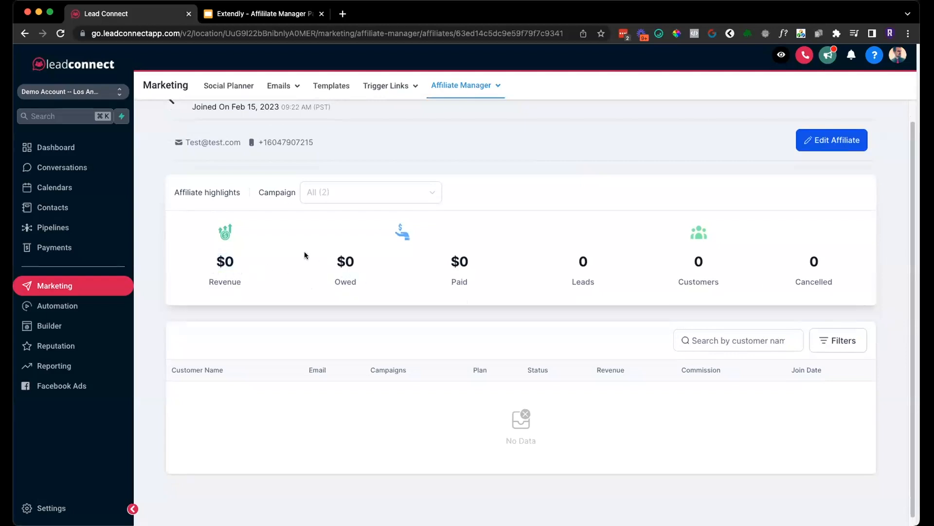
{"action": "double_click", "coordinate": [466, 265]}
{"action": "left_click", "coordinate": [518, 157]}
- Filter the affiliate's highlights by the Saas Services campaign and inspect the unique affiliate link
{"action": "left_click_drag", "start_coordinate": [257, 191], "coordinate": [366, 198]}
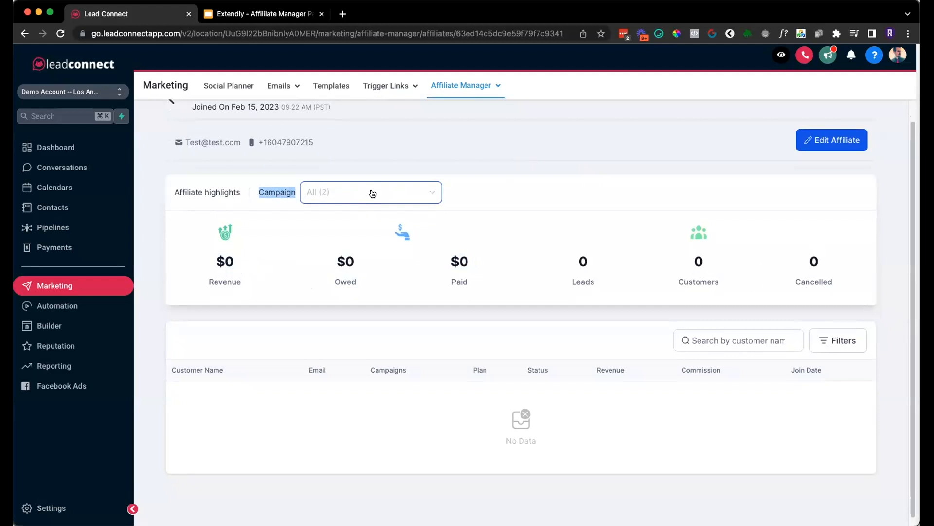
{"action": "left_click", "coordinate": [355, 159]}
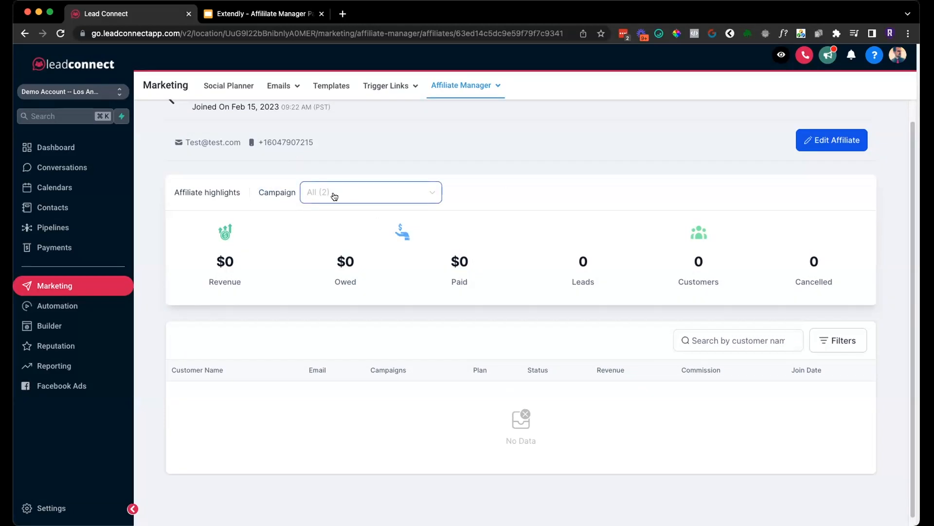
{"action": "left_click", "coordinate": [315, 194]}
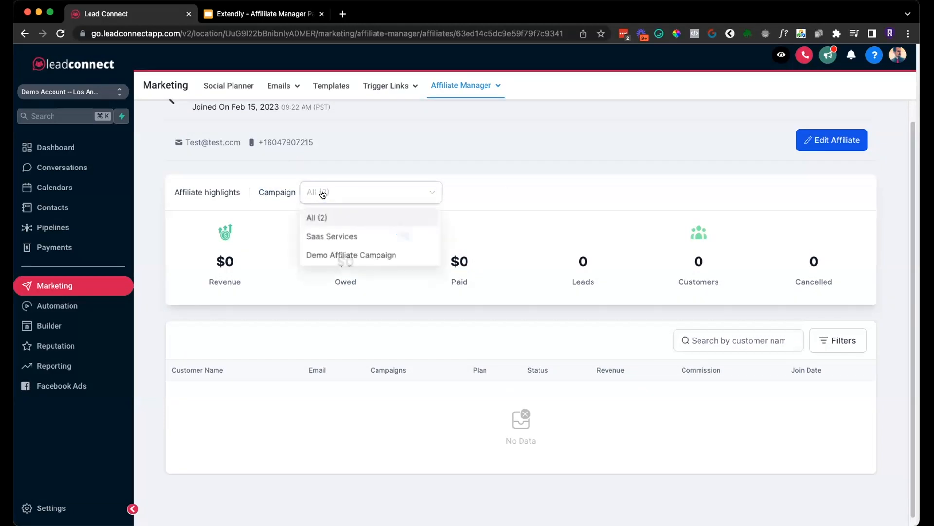
{"action": "left_click", "coordinate": [344, 242]}
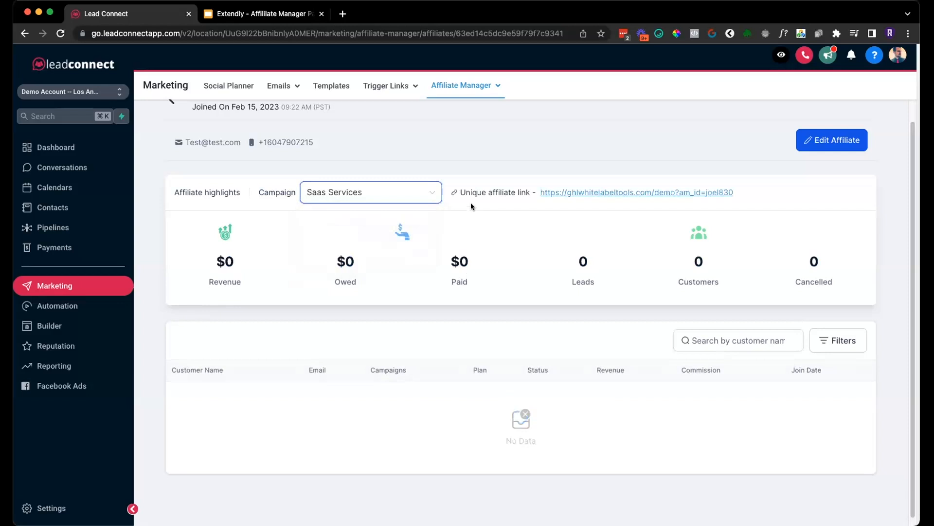
{"action": "left_click_drag", "start_coordinate": [460, 192], "coordinate": [767, 190]}
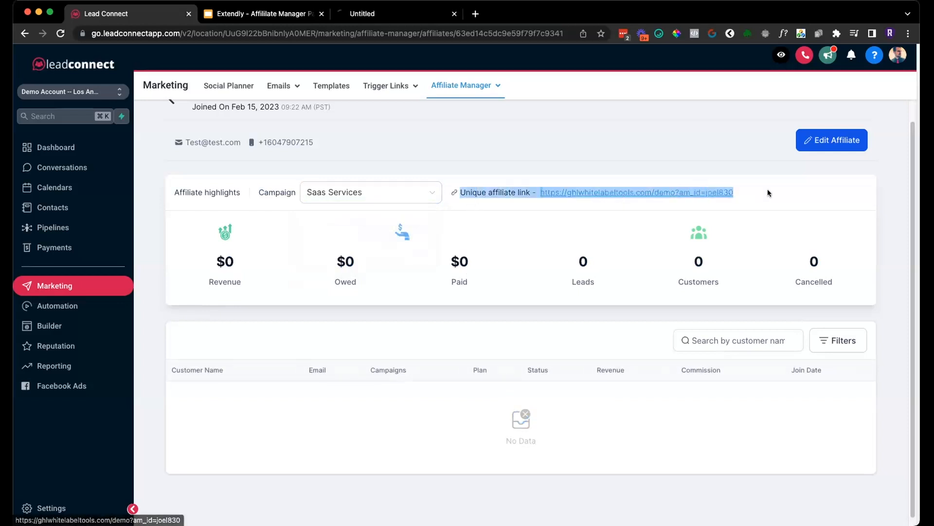
{"action": "left_click", "coordinate": [767, 190]}
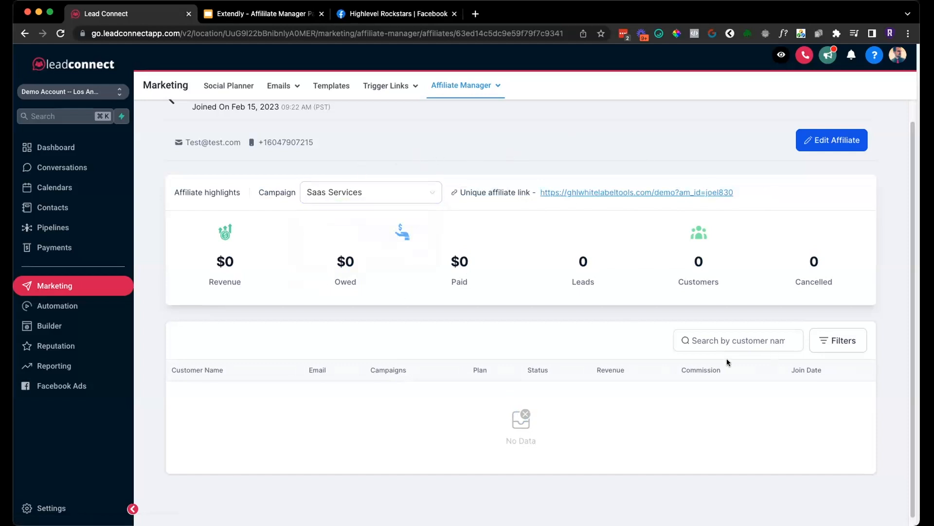
- Look over the affiliate's highlights and the customer table below them
{"action": "scroll", "coordinate": [241, 372], "scroll_direction": "down", "scroll_amount": 1}
{"action": "scroll", "coordinate": [448, 370], "scroll_direction": "up", "scroll_amount": 2}
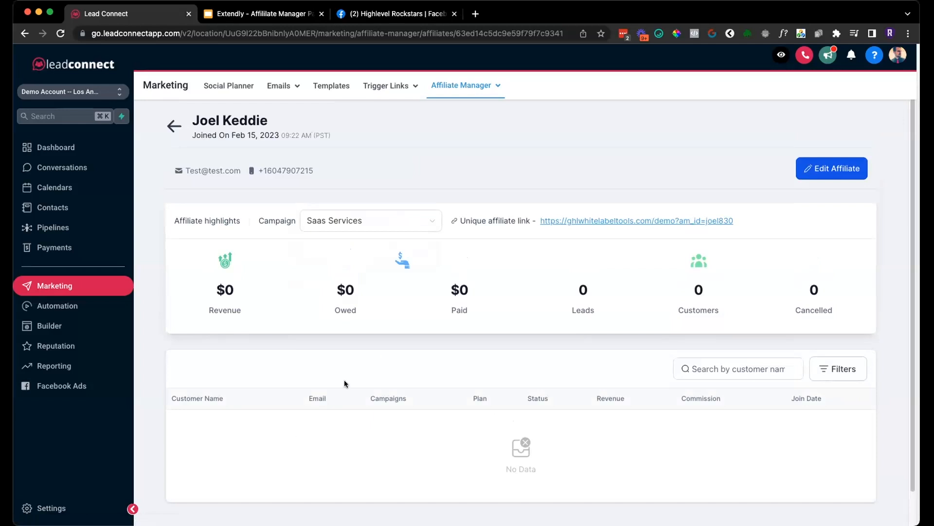
{"action": "scroll", "coordinate": [555, 419], "scroll_direction": "down", "scroll_amount": 2}
{"action": "scroll", "coordinate": [478, 387], "scroll_direction": "up", "scroll_amount": 2}
- Open the Affiliate Manager's Payouts page and view the Approved for Payout, Paid, Denied Payouts and Pending lists
{"action": "mouse_move", "coordinate": [493, 93]}
{"action": "left_click", "coordinate": [474, 151]}
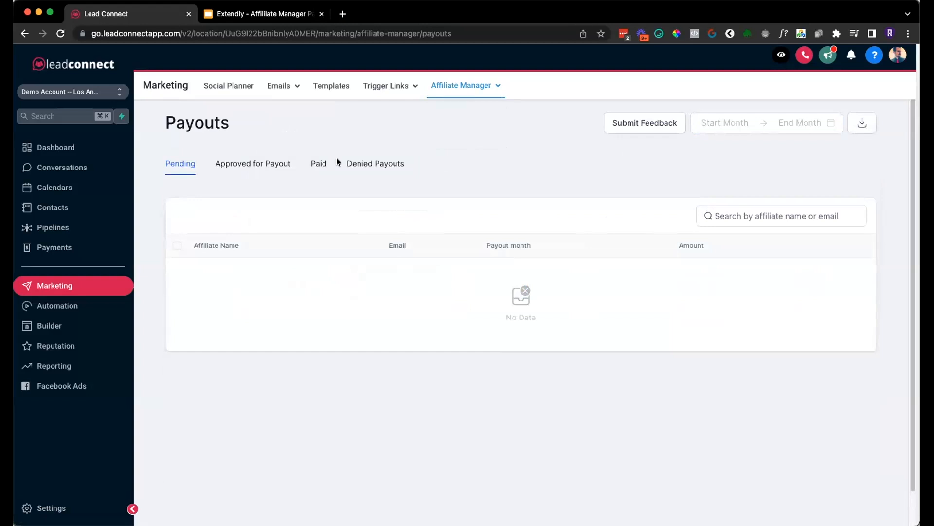
{"action": "left_click", "coordinate": [270, 163]}
{"action": "left_click", "coordinate": [322, 163]}
{"action": "left_click", "coordinate": [388, 164]}
{"action": "left_click", "coordinate": [190, 164]}
- Switch to the Google Slides presentation and present the example Payouts screens starting from slide 4
{"action": "left_click", "coordinate": [263, 13]}
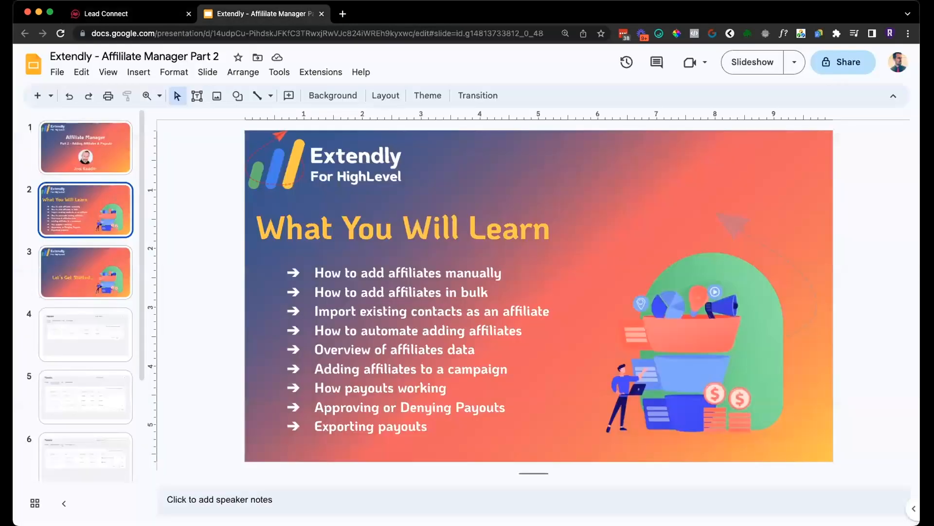
{"action": "left_click", "coordinate": [92, 331]}
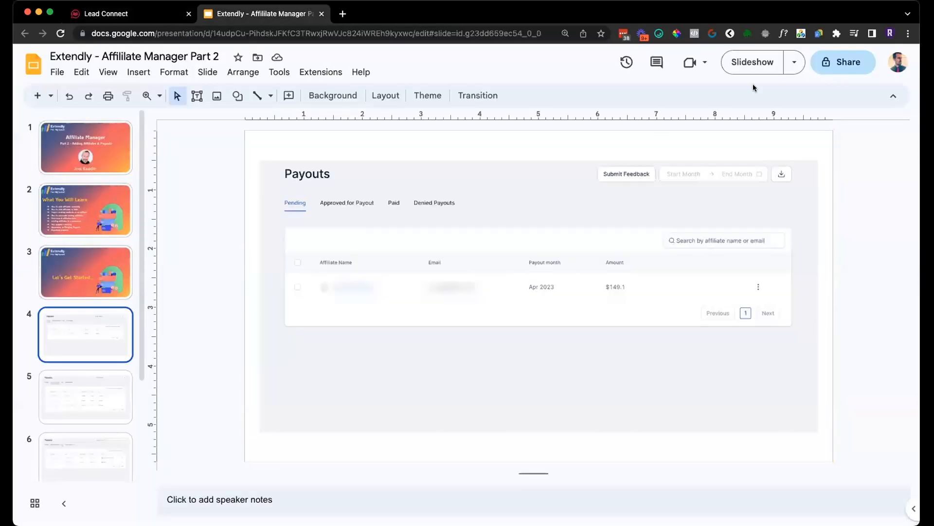
{"action": "left_click", "coordinate": [767, 63]}
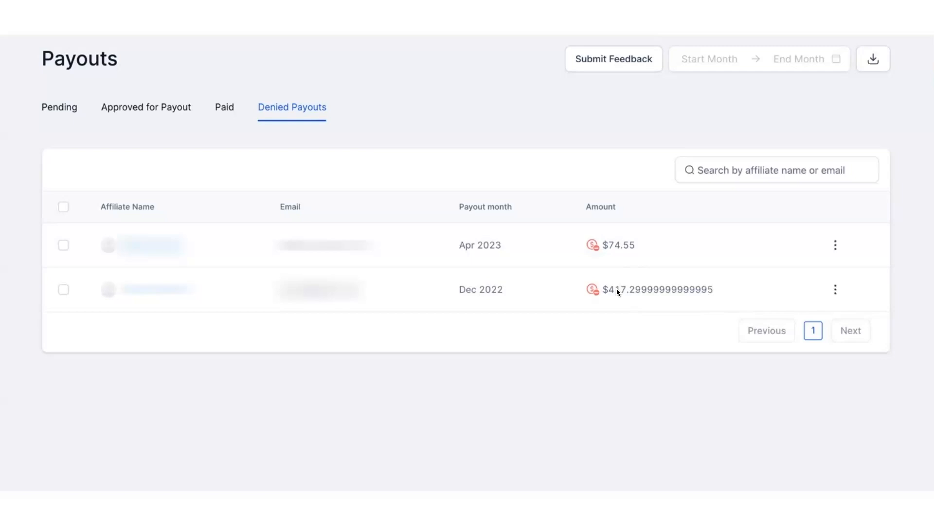
{"action": "left_click", "coordinate": [146, 107]}
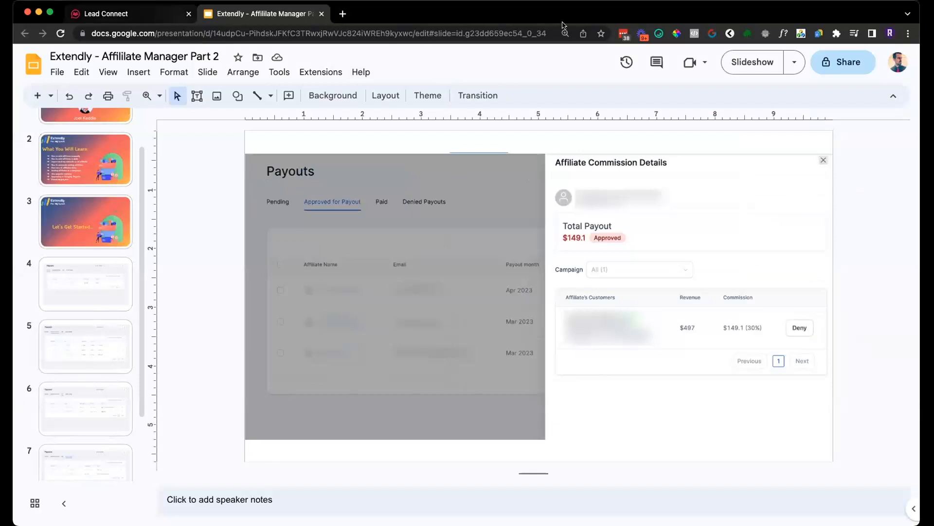
- Switch back to Lead Connect and view the payouts approved for payout
{"action": "left_click", "coordinate": [77, 16]}
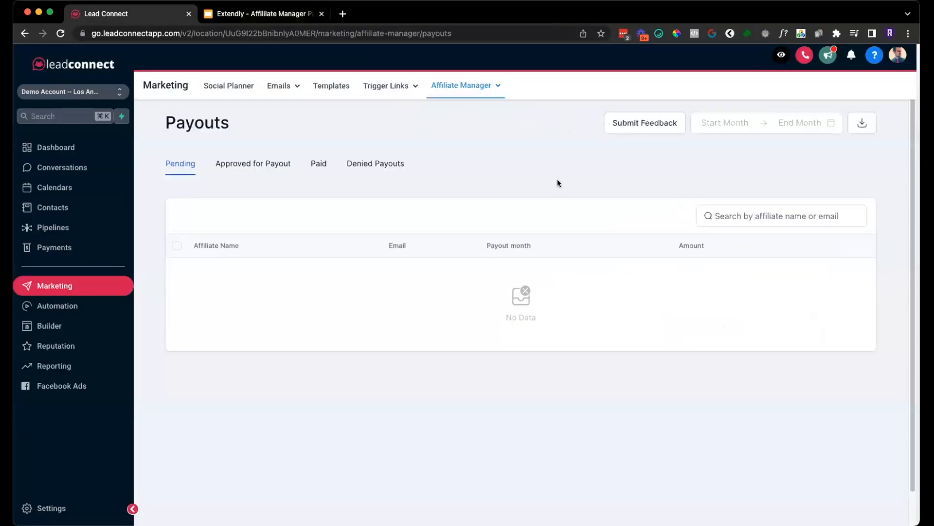
{"action": "left_click", "coordinate": [238, 168]}
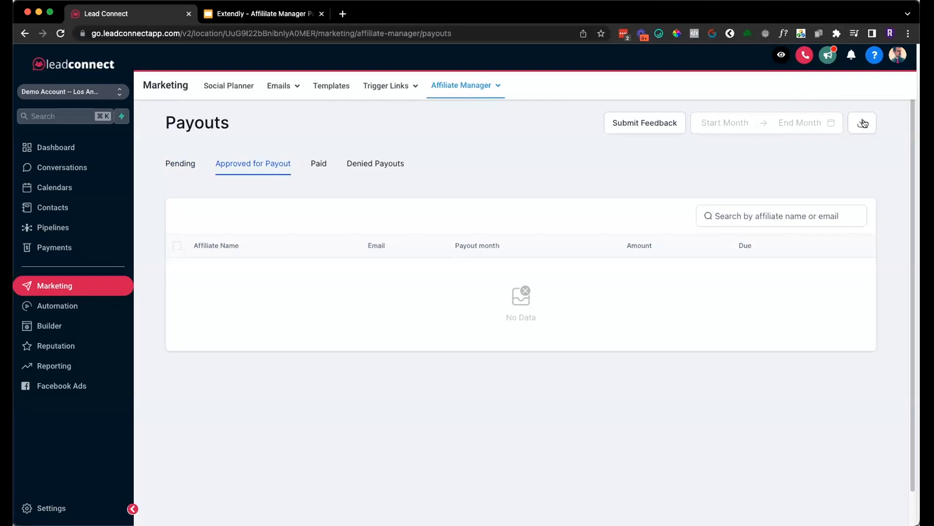
- Search Google for "paypal mass payout" in a new browser tab
{"action": "key", "text": "super+t"}
{"action": "type", "text": "pay"}
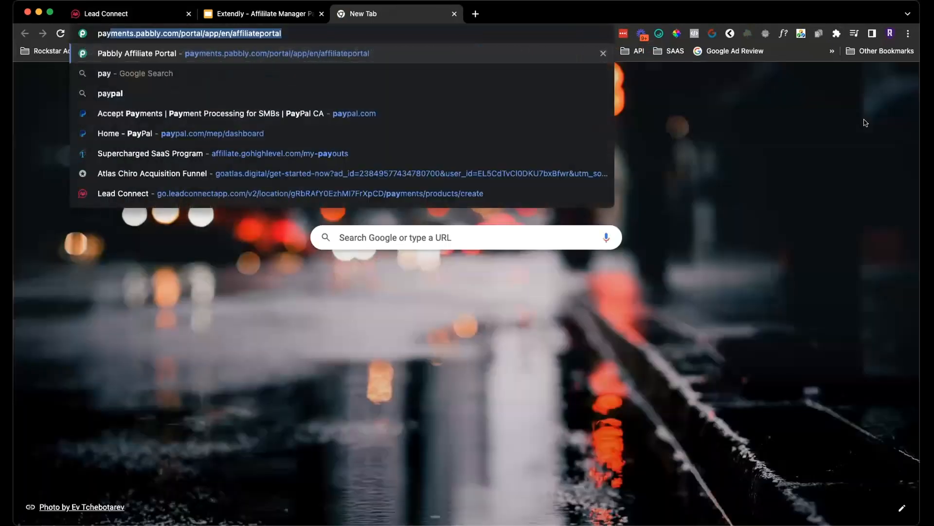
{"action": "type", "text": "pal mass payou"}
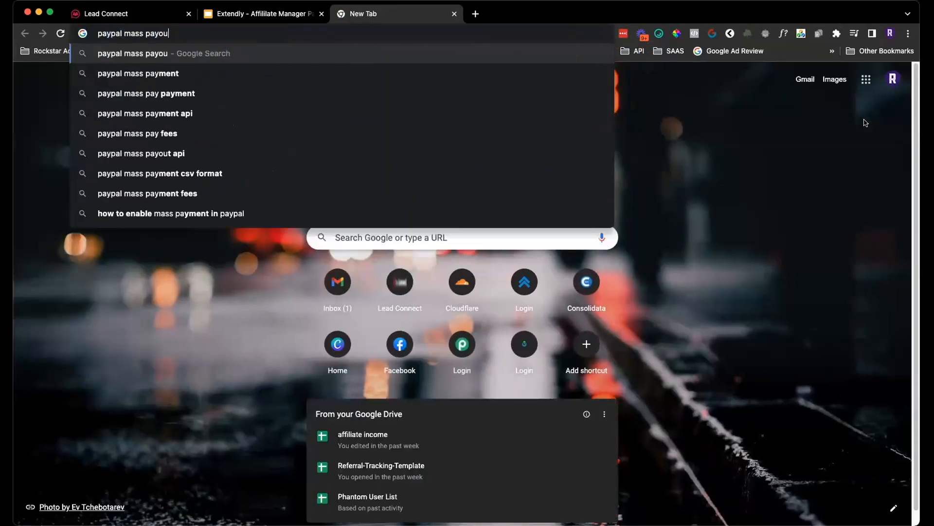
{"action": "type", "text": "t"}
{"action": "key", "text": "Return"}
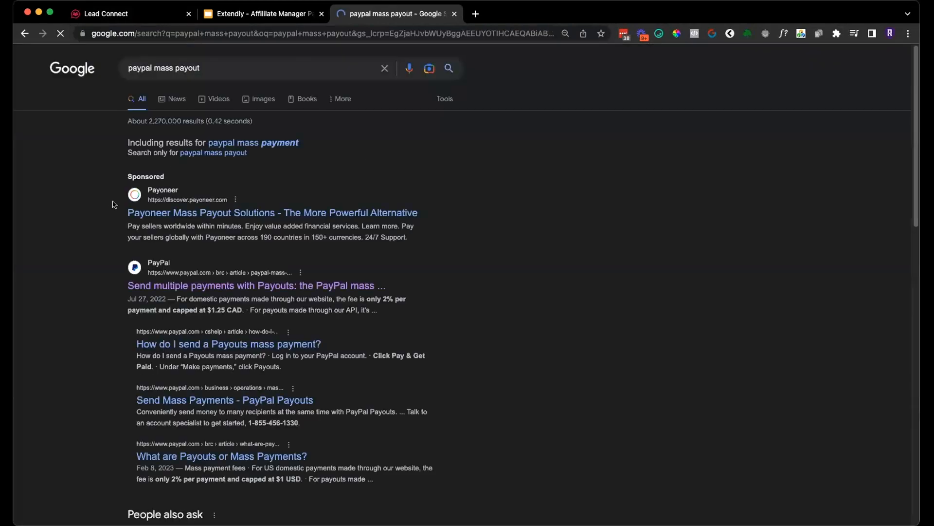
- Open PayPal's article on sending multiple payments with Payouts, read through its introduction and benefits, and close it
{"action": "left_click", "coordinate": [201, 288]}
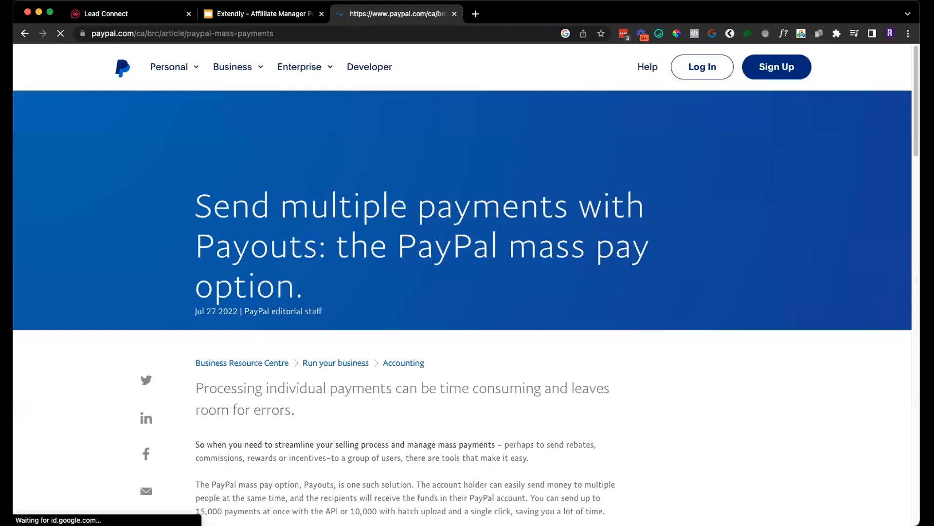
{"action": "scroll", "coordinate": [500, 215], "scroll_direction": "down", "scroll_amount": 5}
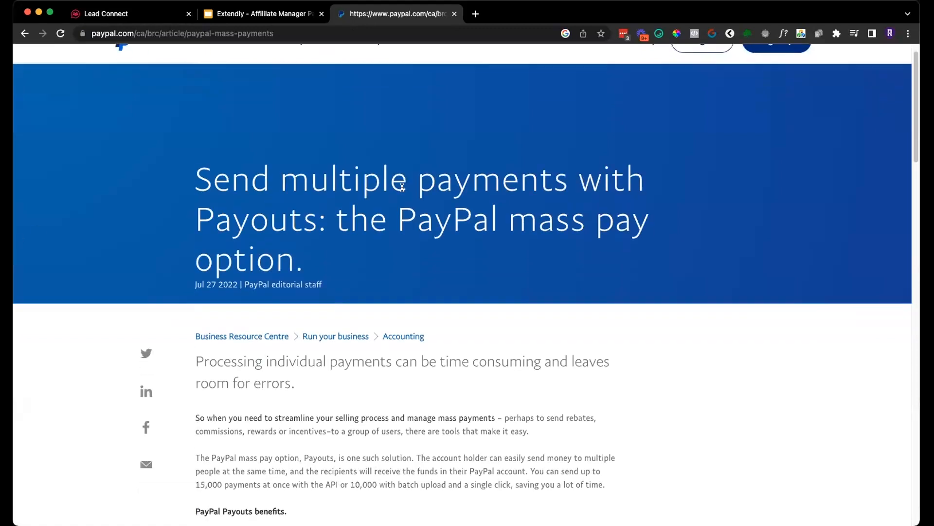
{"action": "scroll", "coordinate": [462, 263], "scroll_direction": "down", "scroll_amount": 1}
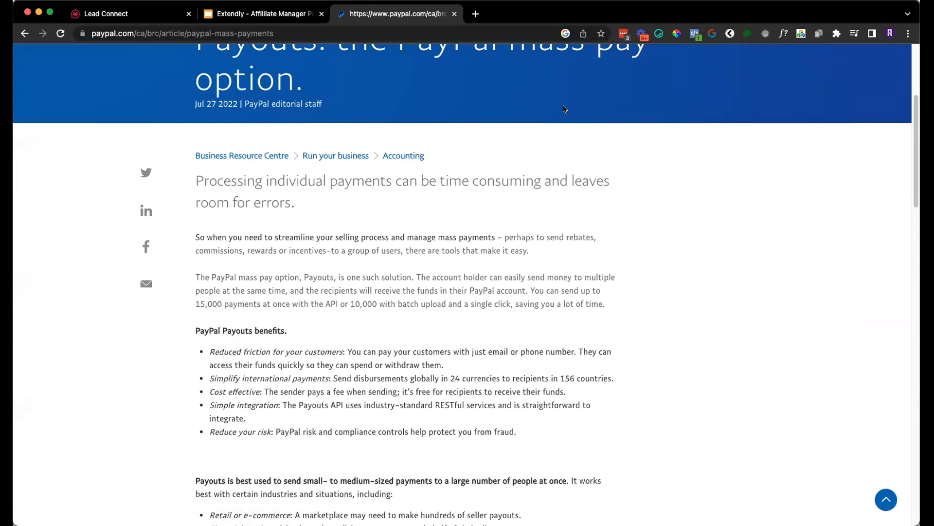
{"action": "left_click", "coordinate": [454, 15]}
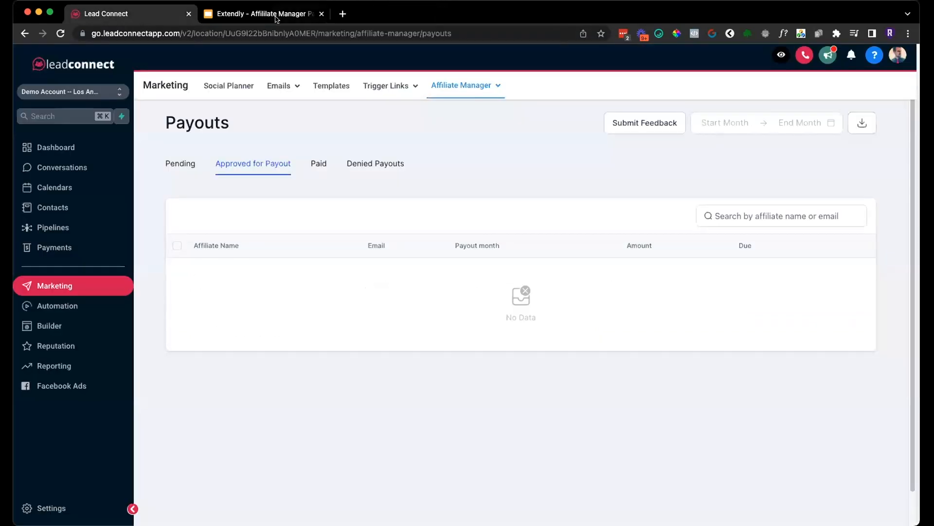
- Switch to the Google Slides presentation and review the What You Will Learn slide and the Affiliate Manager title slide
{"action": "left_click", "coordinate": [275, 14]}
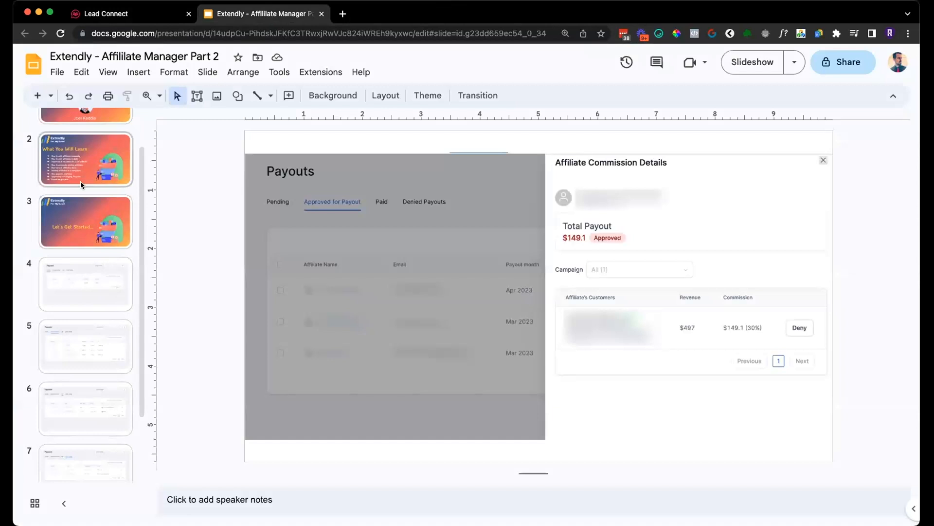
{"action": "left_click", "coordinate": [81, 184]}
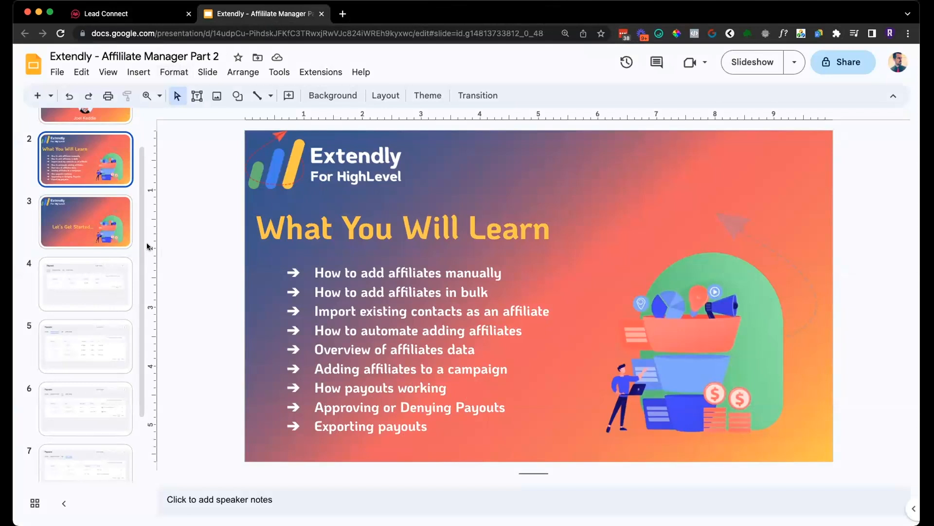
{"action": "scroll", "coordinate": [126, 160], "scroll_direction": "up", "scroll_amount": 2}
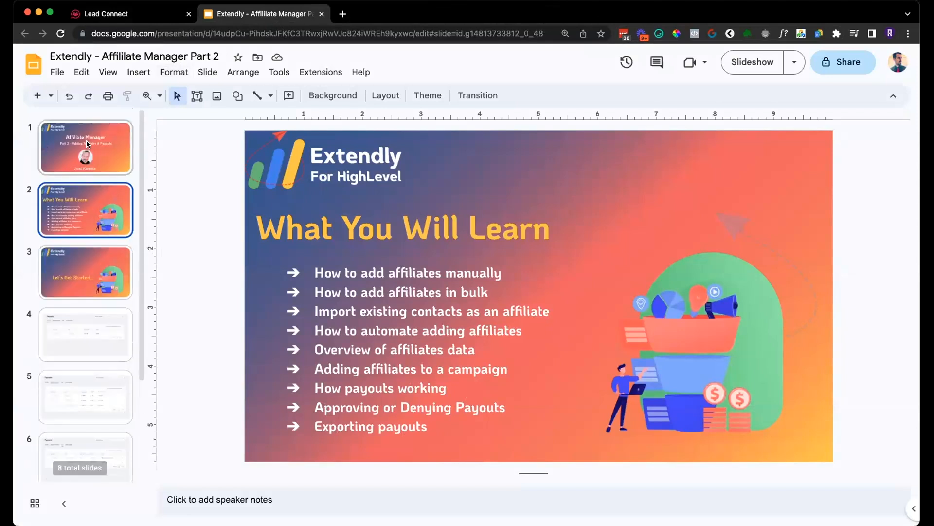
{"action": "left_click", "coordinate": [125, 159]}
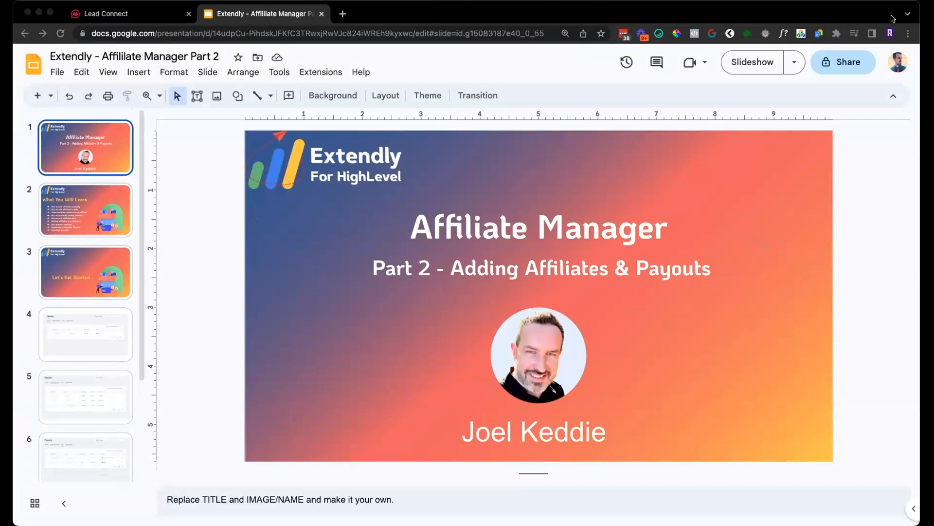
{"action": "left_click", "coordinate": [534, 8]}
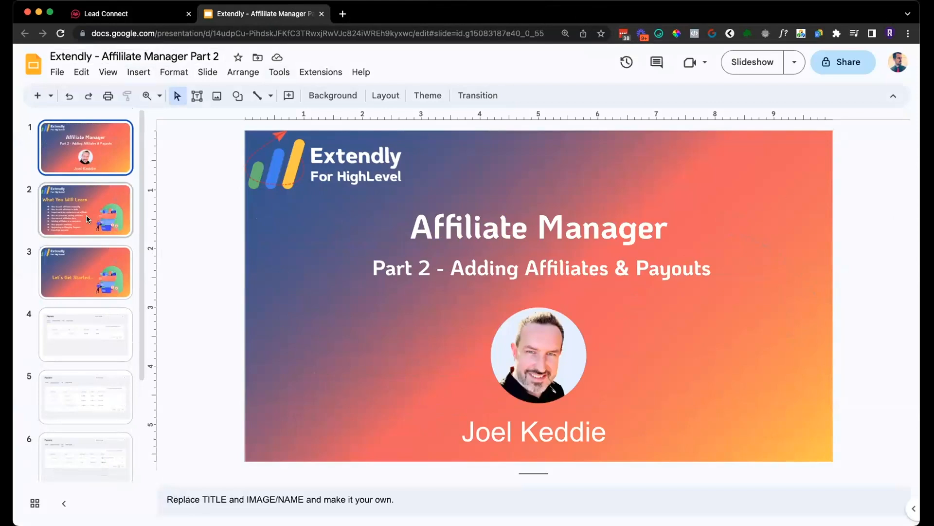
- Return to Lead Connect and view the Pending list on the Payouts page
{"action": "left_click", "coordinate": [131, 15]}
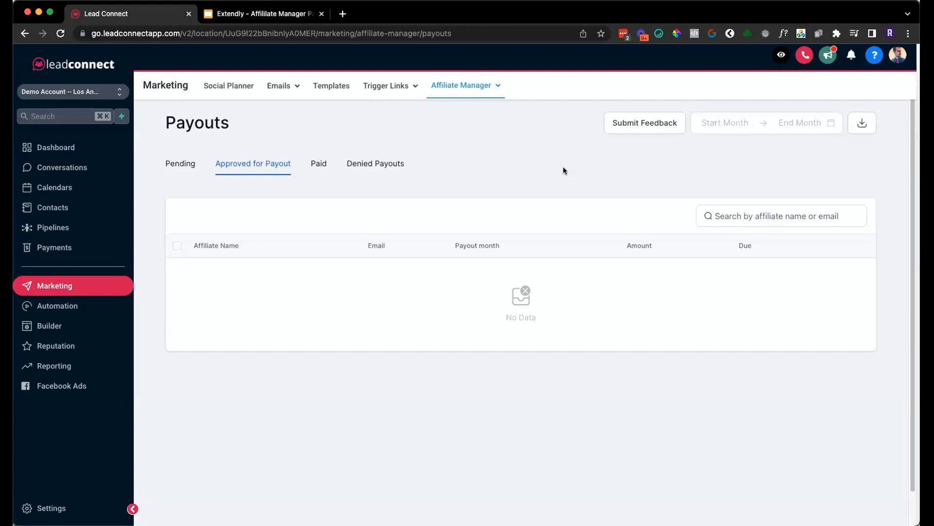
{"action": "left_click", "coordinate": [170, 164]}
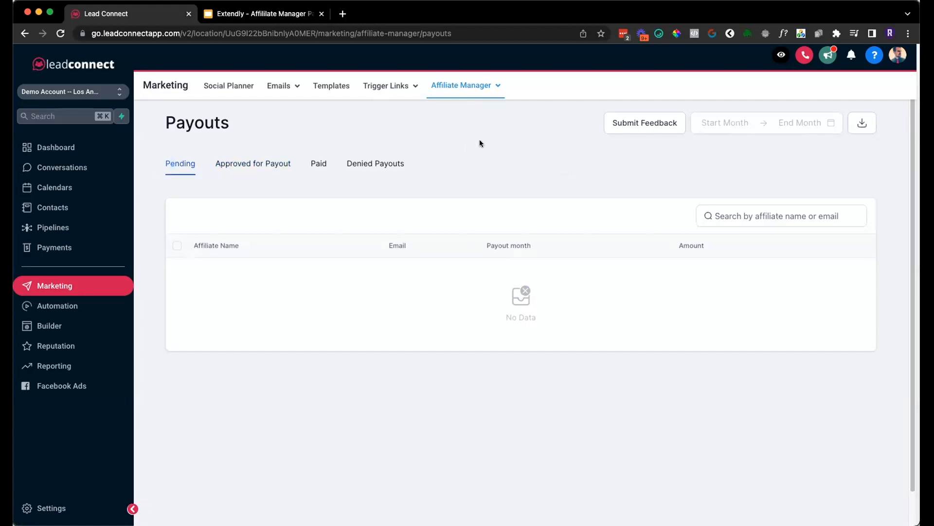
{"action": "left_click", "coordinate": [908, 25]}
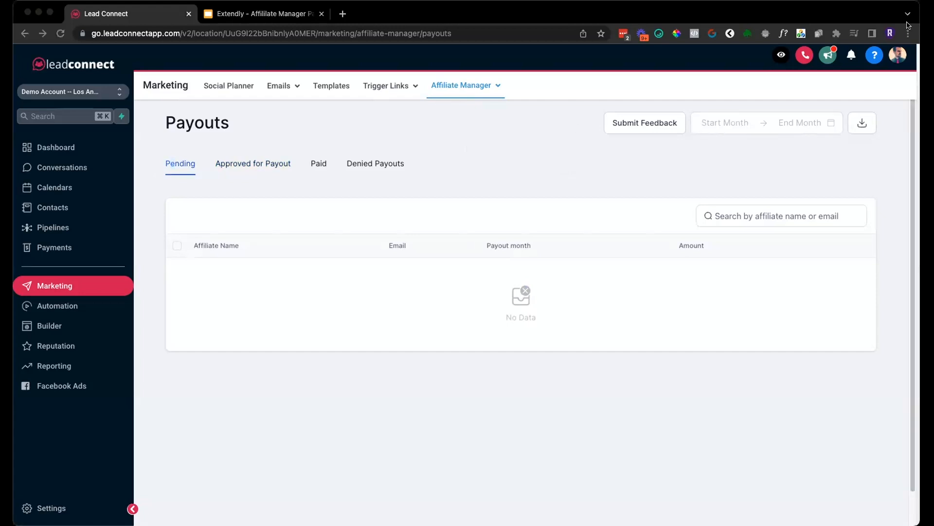